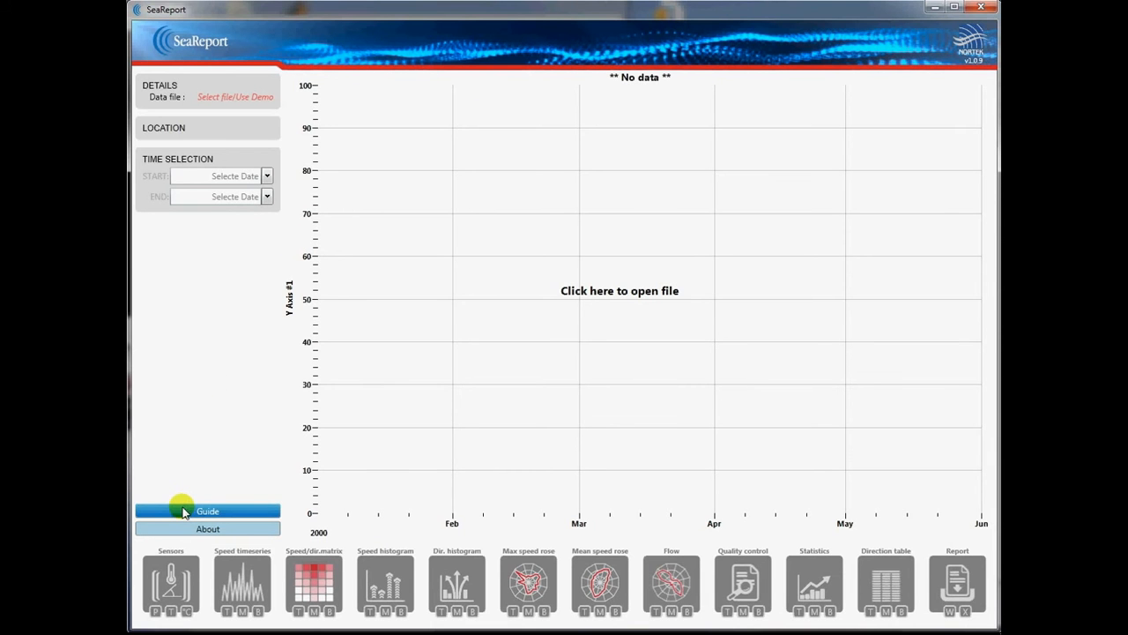
# Step: Look through the SeaReport help guide down to its section on importing data
pyautogui.click(184, 512)
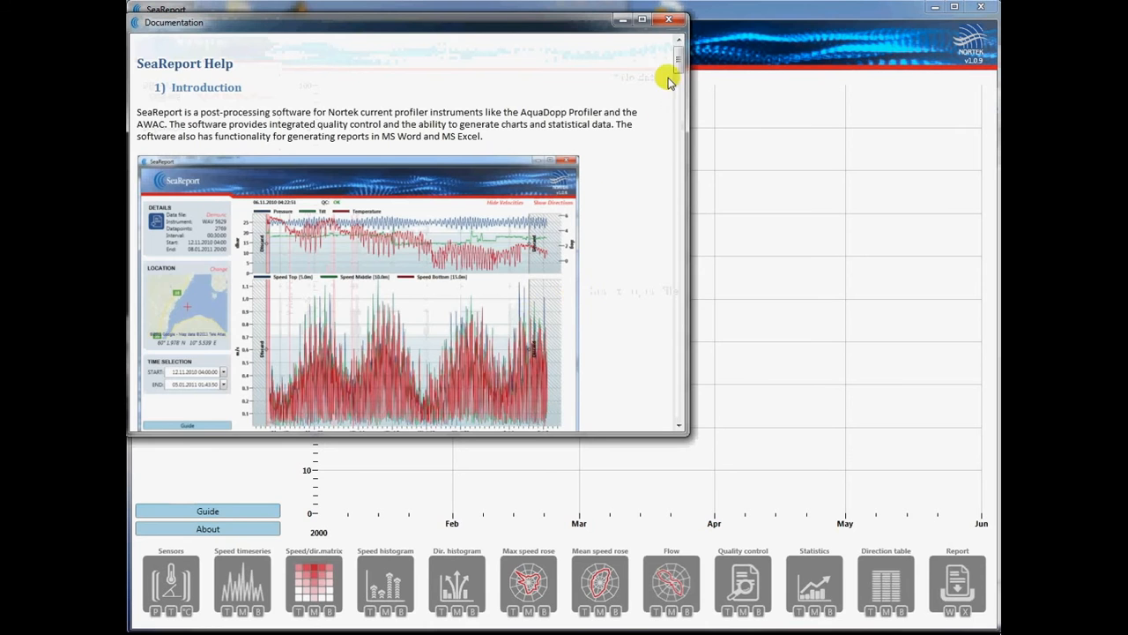
pyautogui.moveTo(675, 56); pyautogui.dragTo(675, 159)
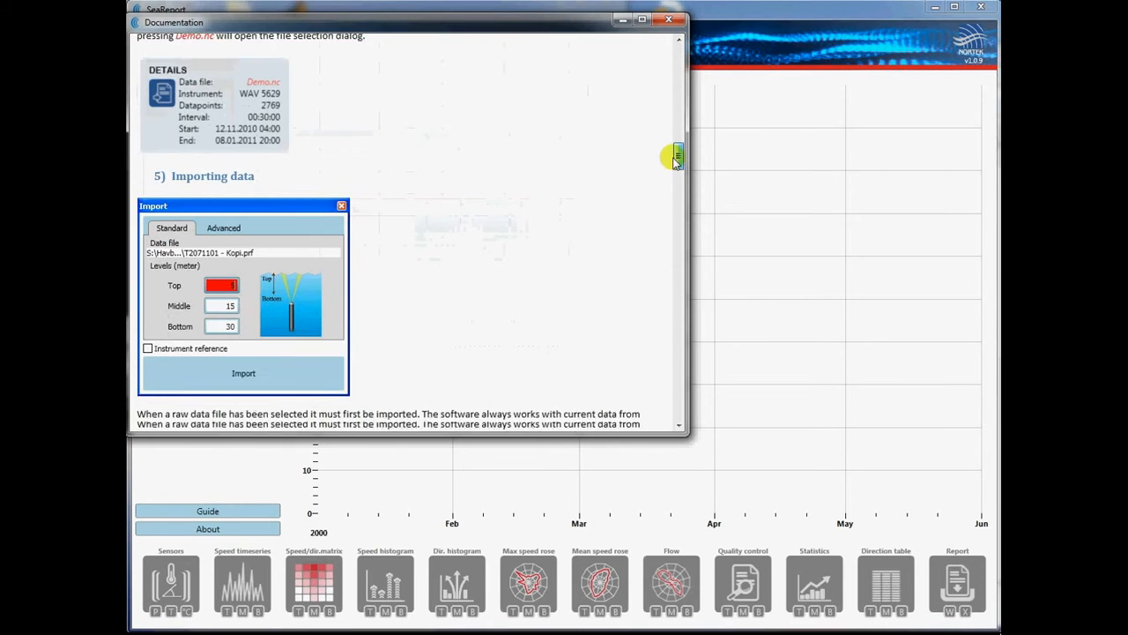
pyautogui.click(670, 20)
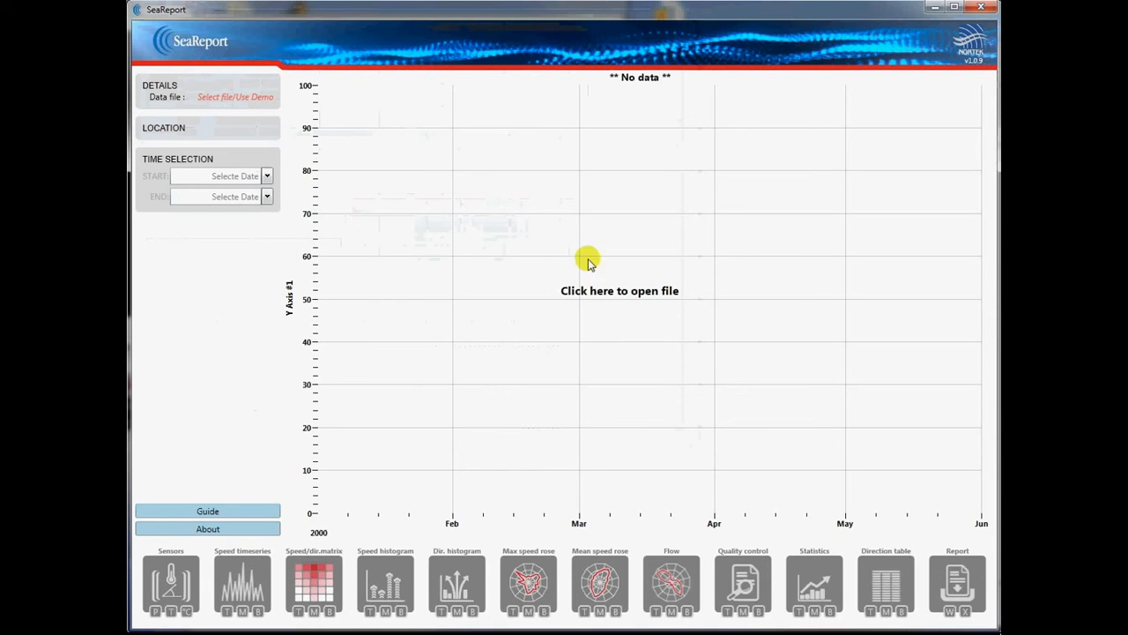
# Step: Import the raw data file Midhur01.prf with water as level reference, upward orientation and levels of 10, 20 and 30 m
pyautogui.click(202, 99)
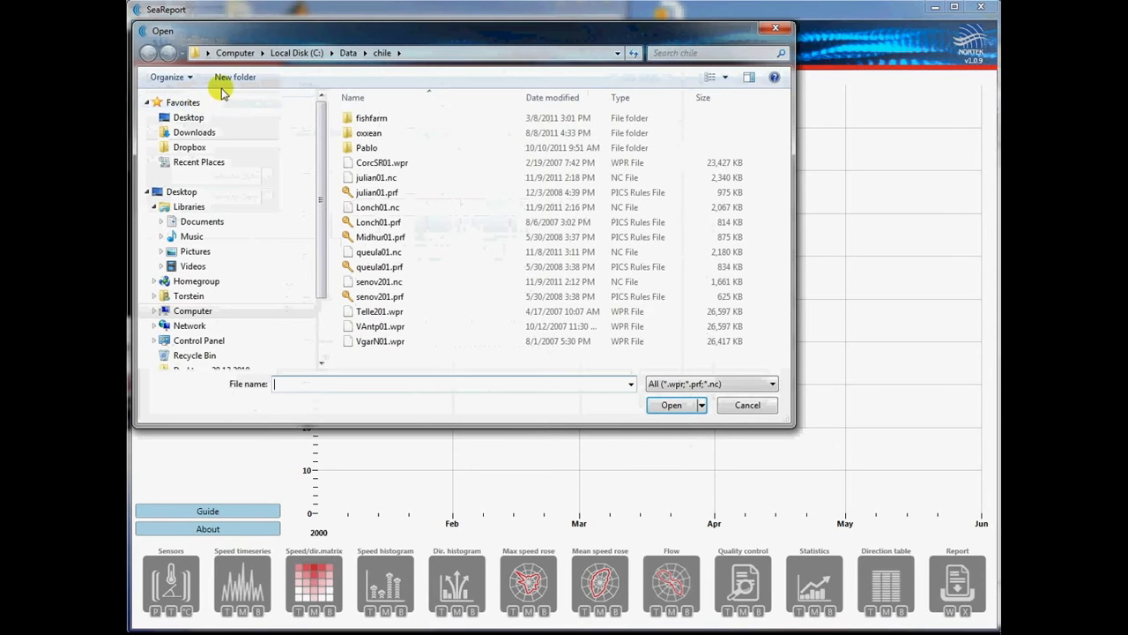
pyautogui.click(364, 239)
pyautogui.click(663, 404)
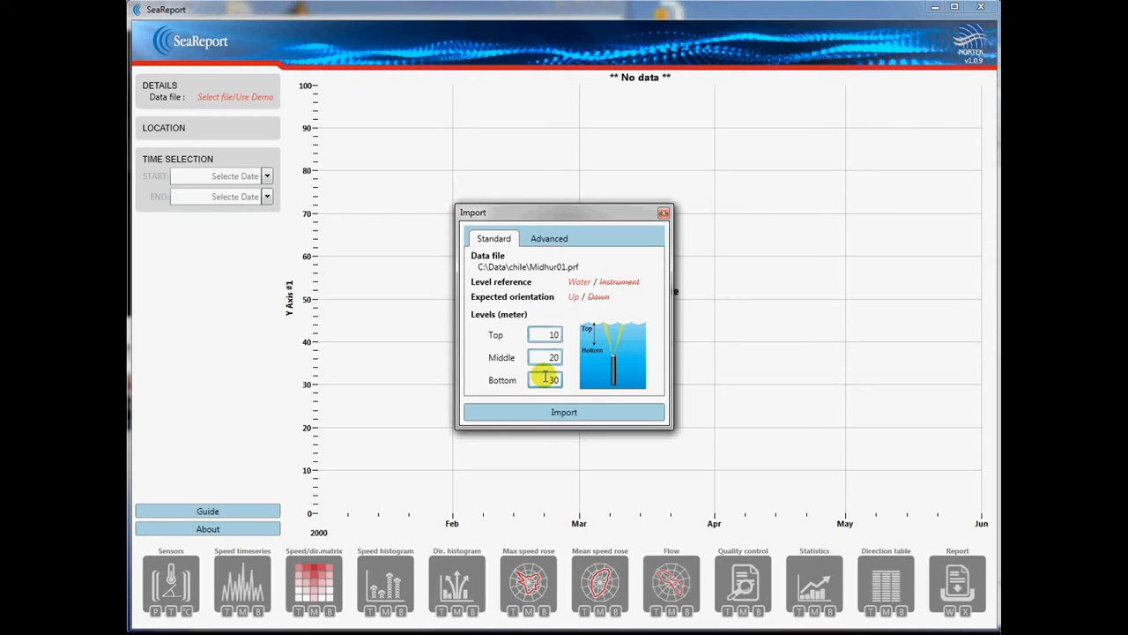
pyautogui.click(548, 241)
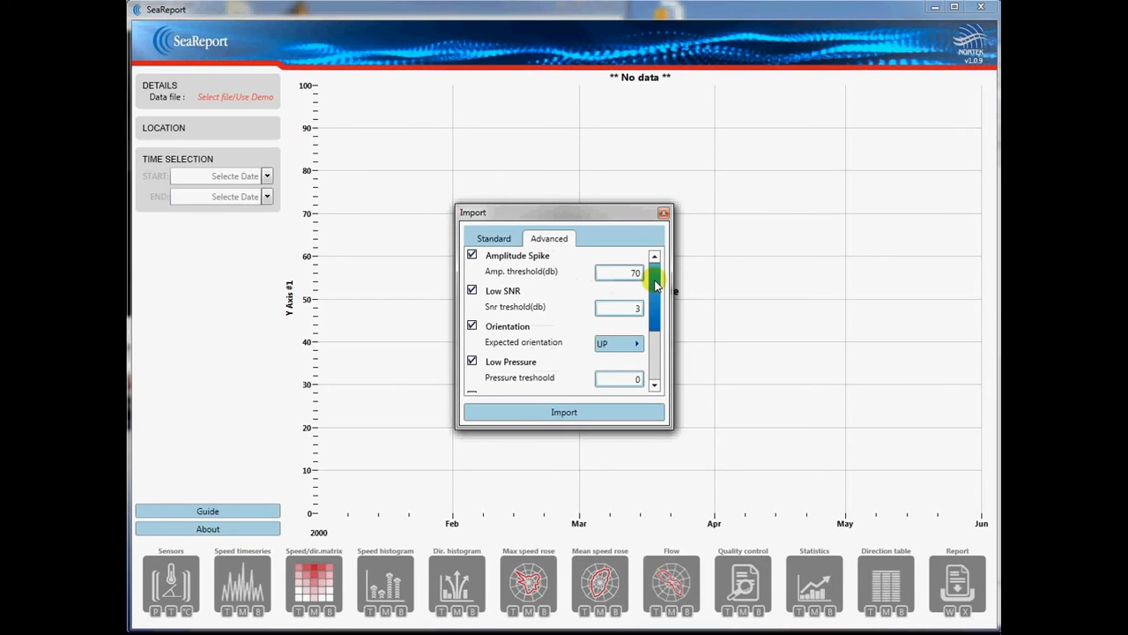
pyautogui.moveTo(655, 284)
pyautogui.mouseDown()
pyautogui.moveTo(653, 327)
pyautogui.moveTo(657, 262)
pyautogui.moveTo(658, 276)
pyautogui.mouseUp()
pyautogui.click(498, 238)
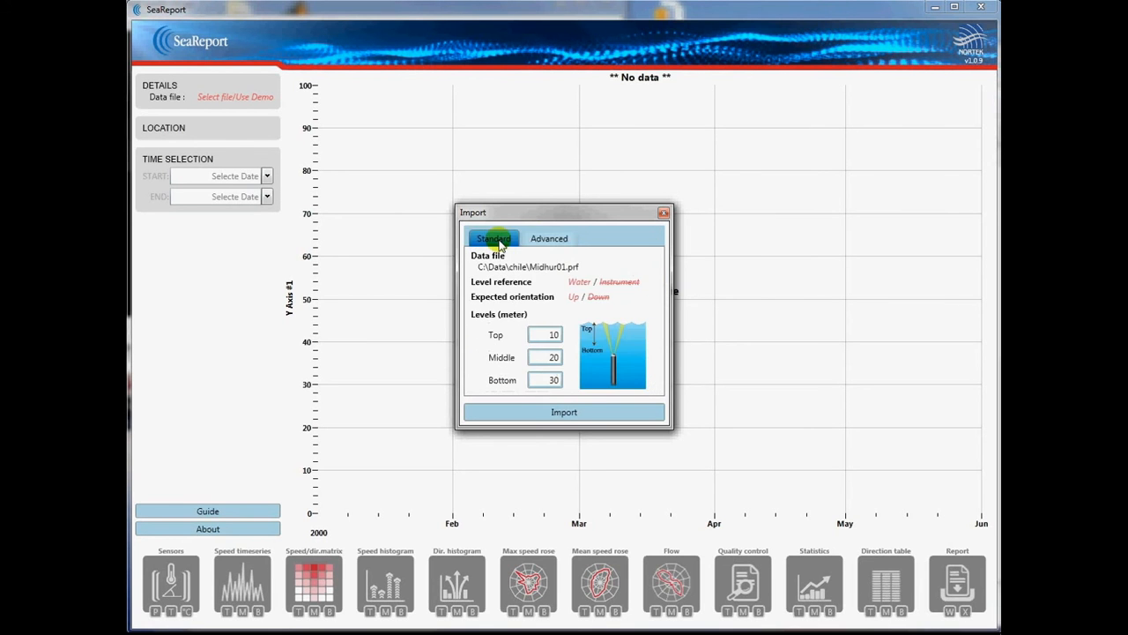
pyautogui.click(548, 418)
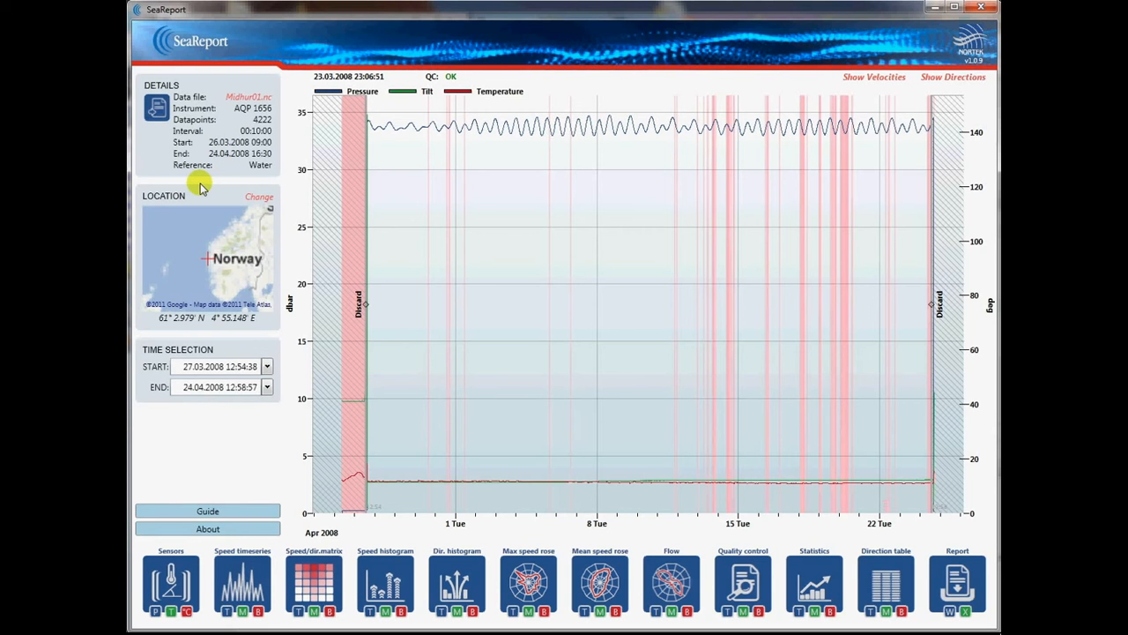
# Step: Change the measurement location to 61° 6.844' N, 5° 10.144' E on the map
pyautogui.click(262, 203)
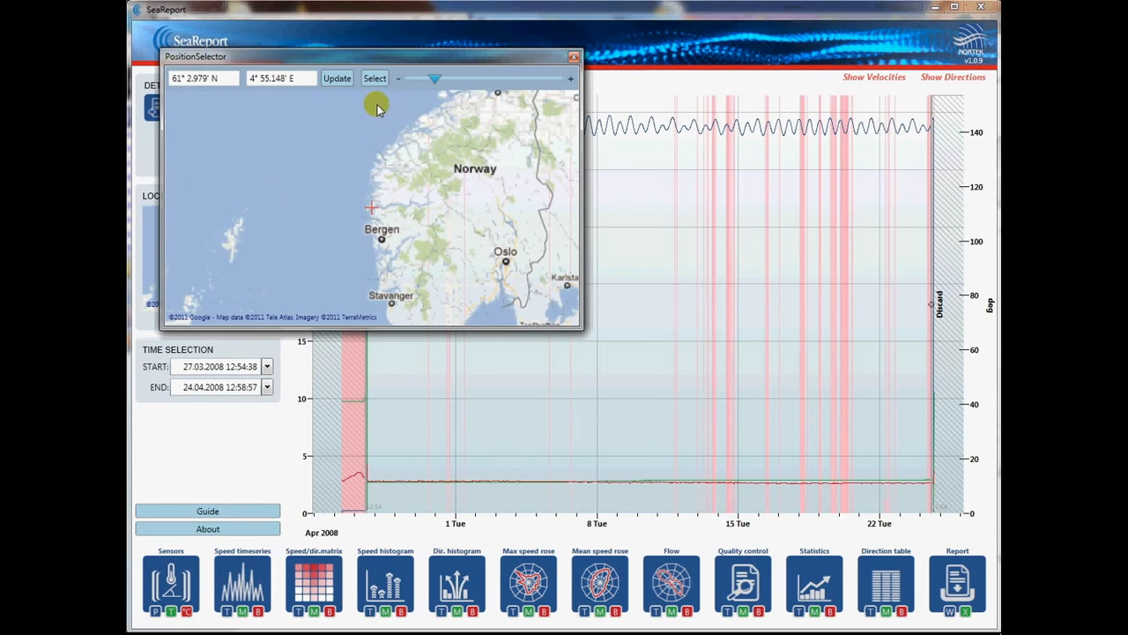
pyautogui.moveTo(434, 80); pyautogui.dragTo(463, 78)
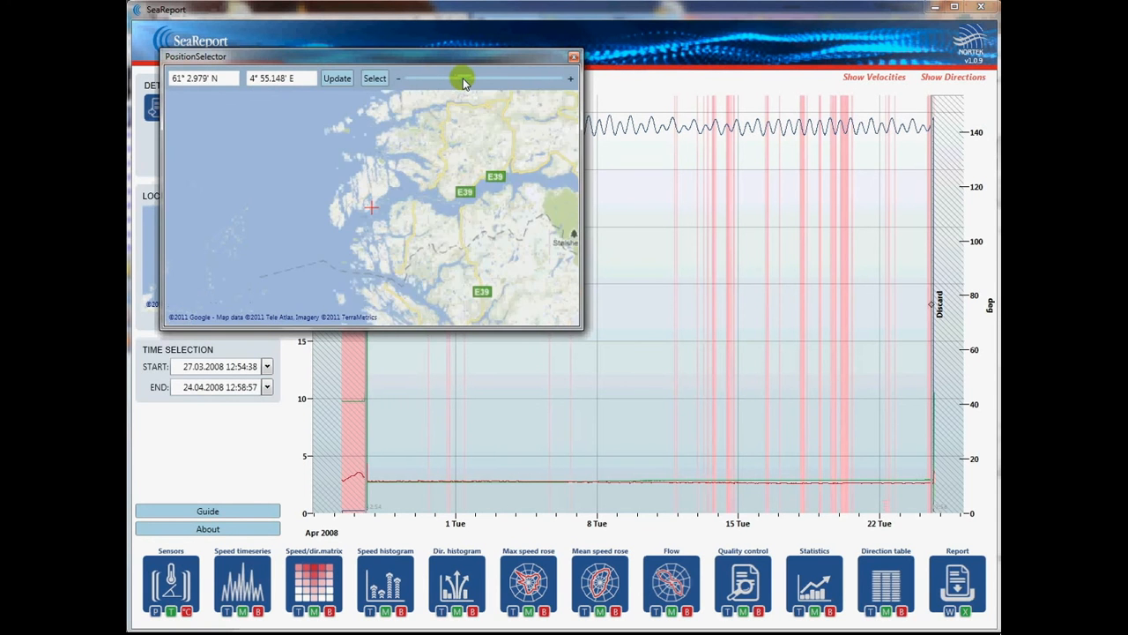
pyautogui.moveTo(455, 167); pyautogui.dragTo(406, 188)
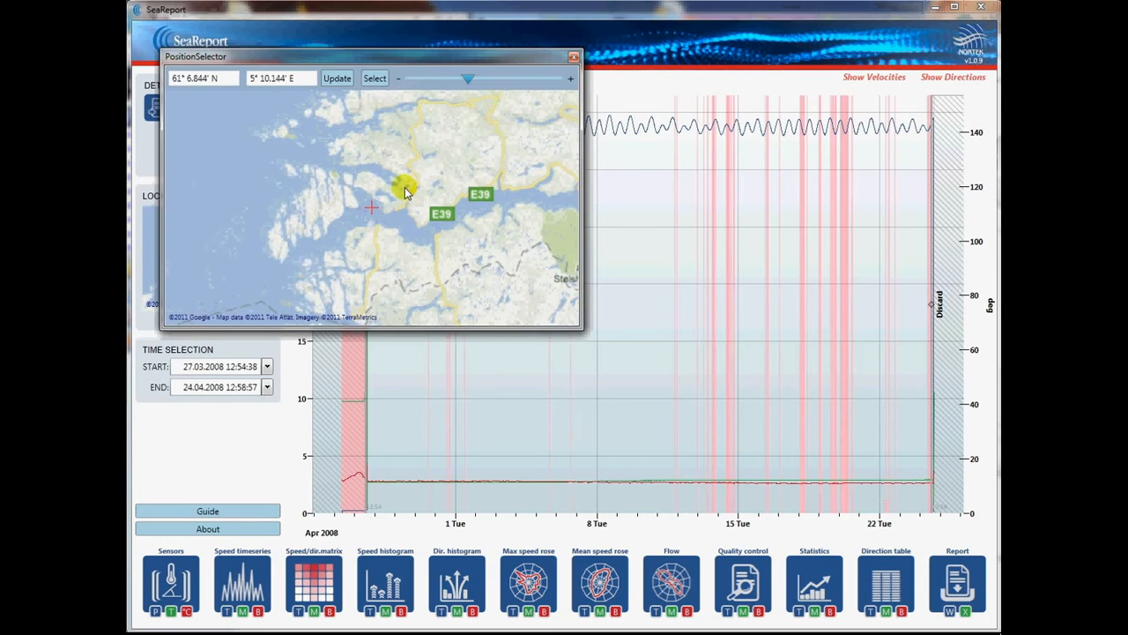
pyautogui.click(368, 80)
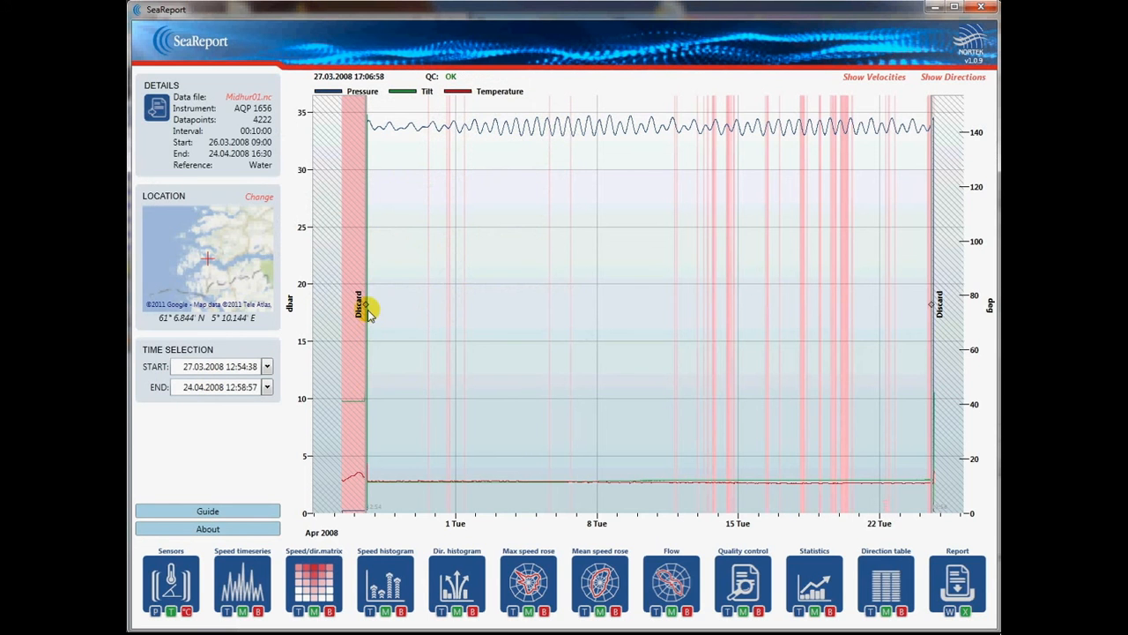
# Step: Limit the time selection to about 30.03.2008 01:28 through 12.04.2008 13:18, discarding the data outside it
pyautogui.moveTo(365, 305); pyautogui.dragTo(419, 310)
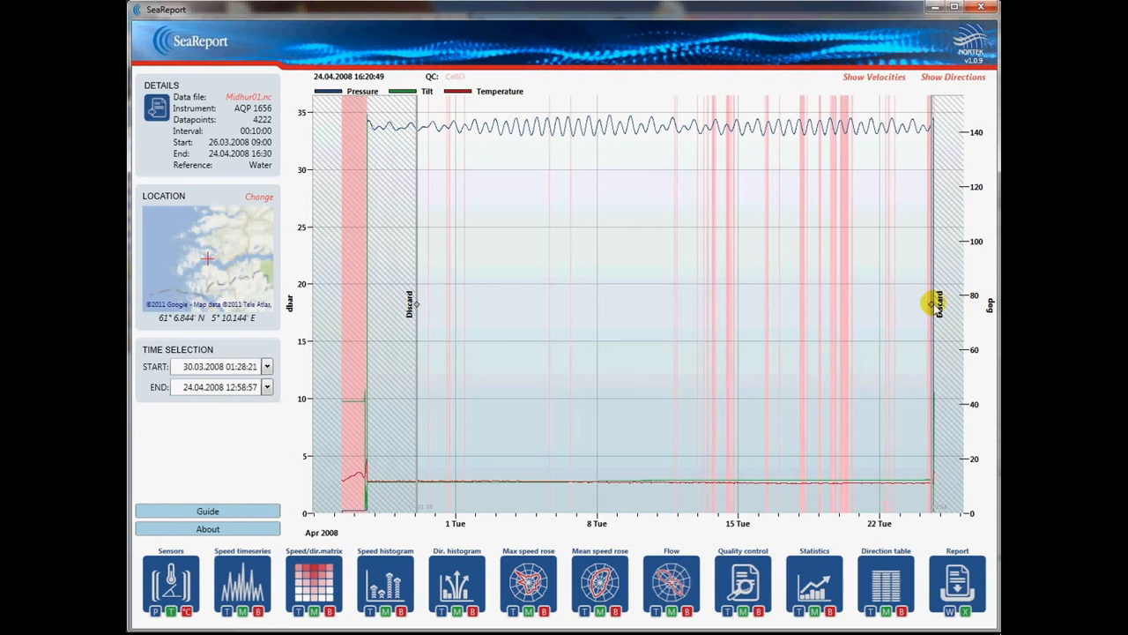
pyautogui.moveTo(935, 300)
pyautogui.mouseDown()
pyautogui.moveTo(697, 317)
pyautogui.moveTo(687, 306)
pyautogui.mouseUp()
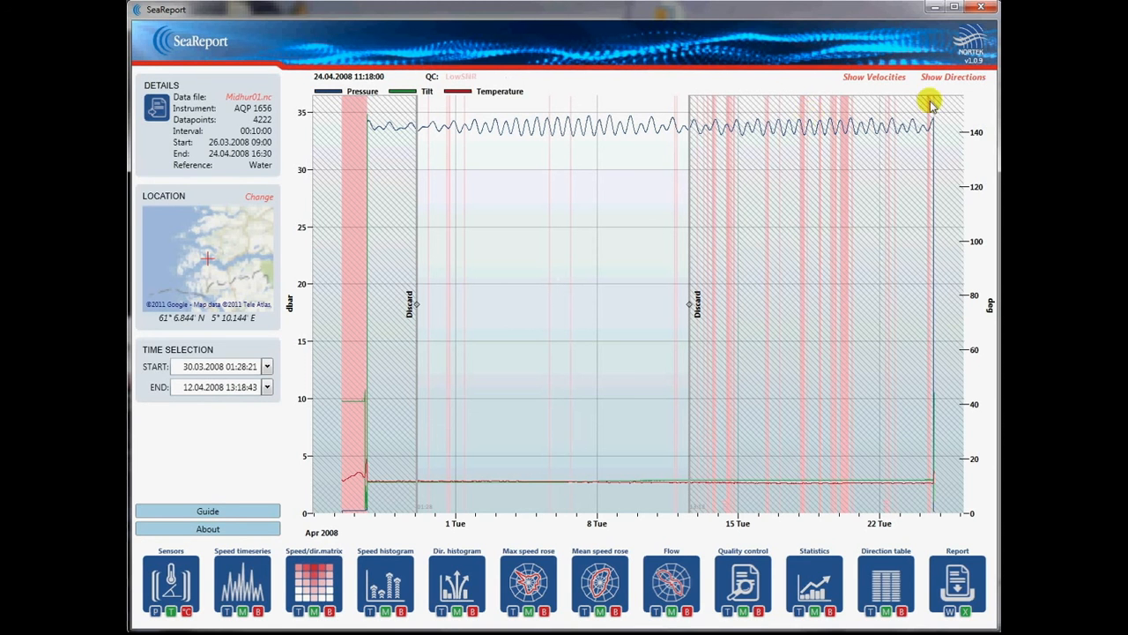
# Step: Show the velocity and direction series in the chart, with the top 10 m and bottom 30 m levels hidden
pyautogui.click(870, 78)
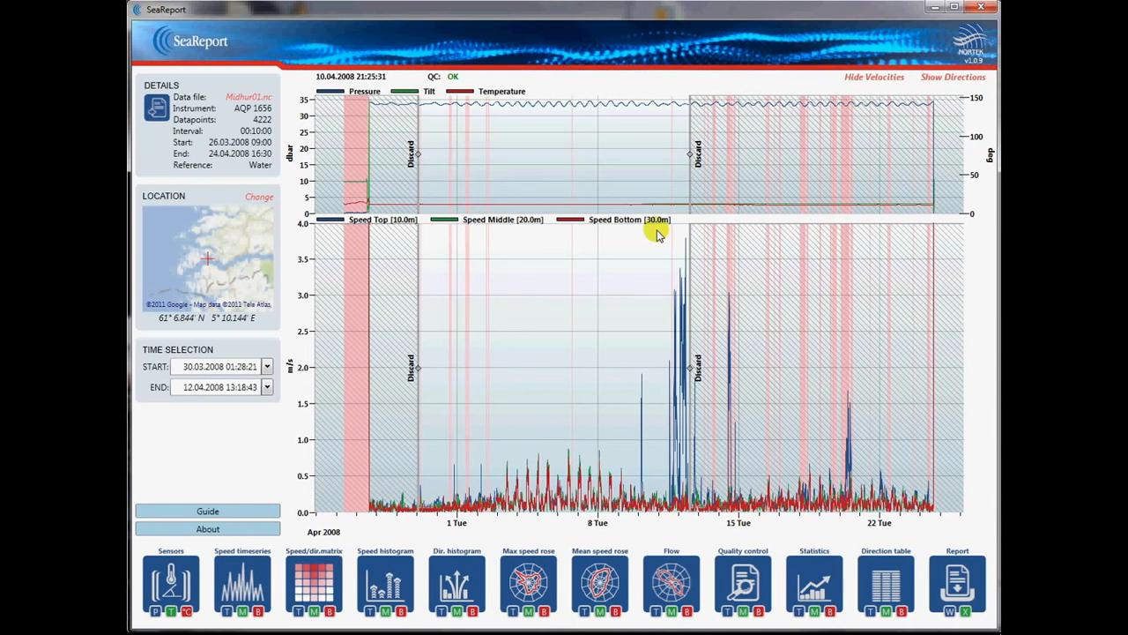
pyautogui.click(939, 82)
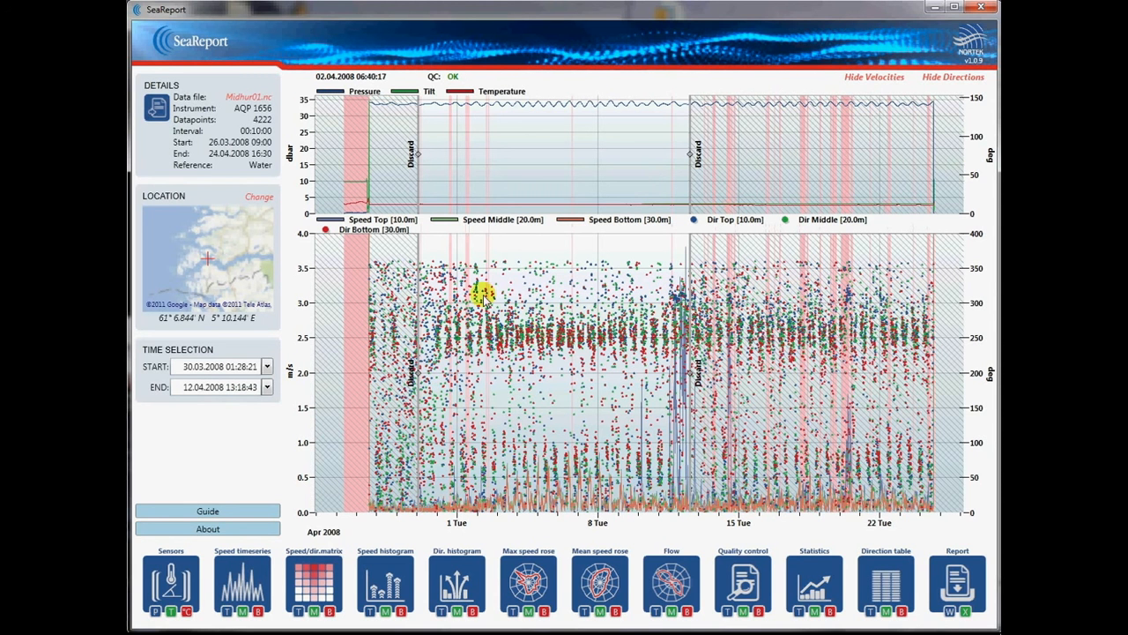
pyautogui.click(396, 225)
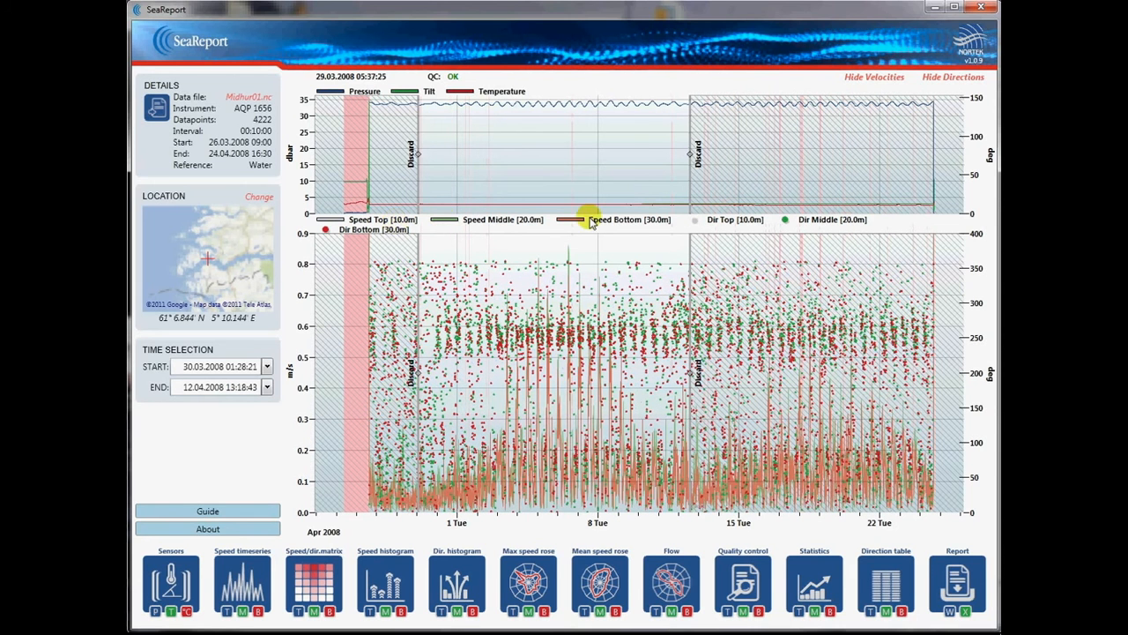
pyautogui.click(654, 225)
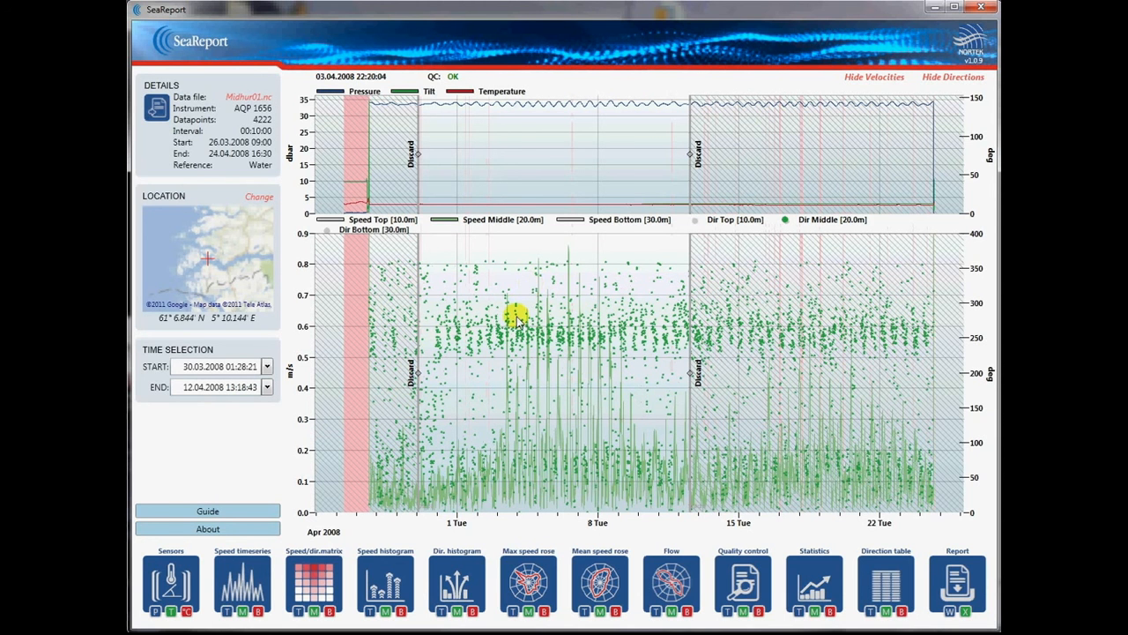
# Step: Examine the middle-level series zoomed in on a few days in early April and around 10 to 12 April, and restore the full view
pyautogui.moveTo(461, 115)
pyautogui.mouseDown()
pyautogui.moveTo(476, 162)
pyautogui.moveTo(536, 245)
pyautogui.mouseUp()
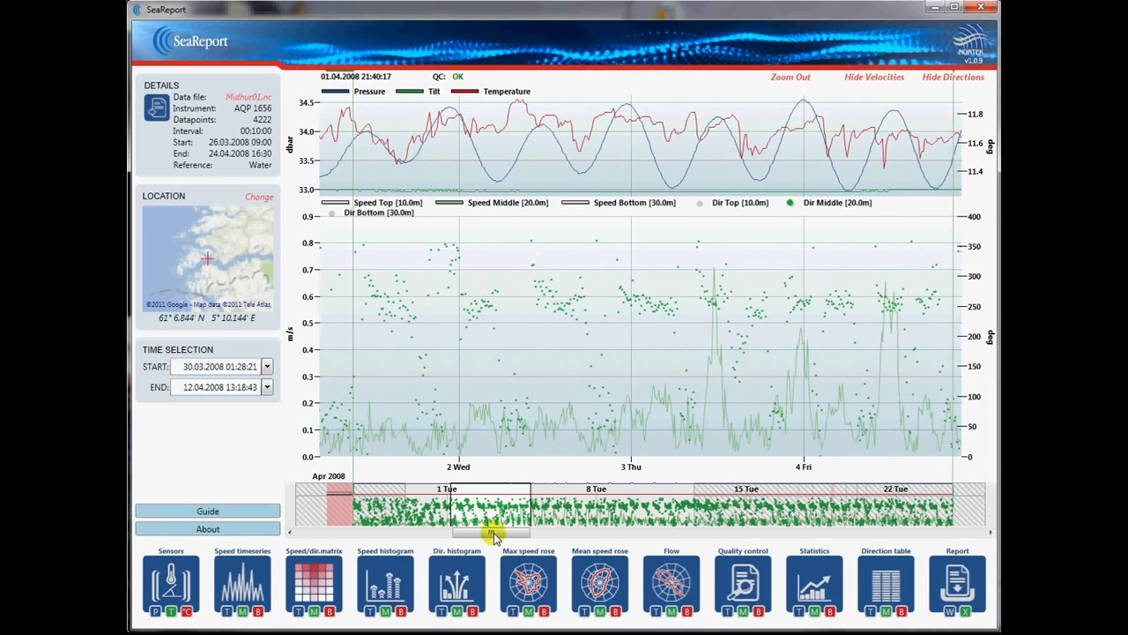
pyautogui.moveTo(494, 533); pyautogui.dragTo(663, 534)
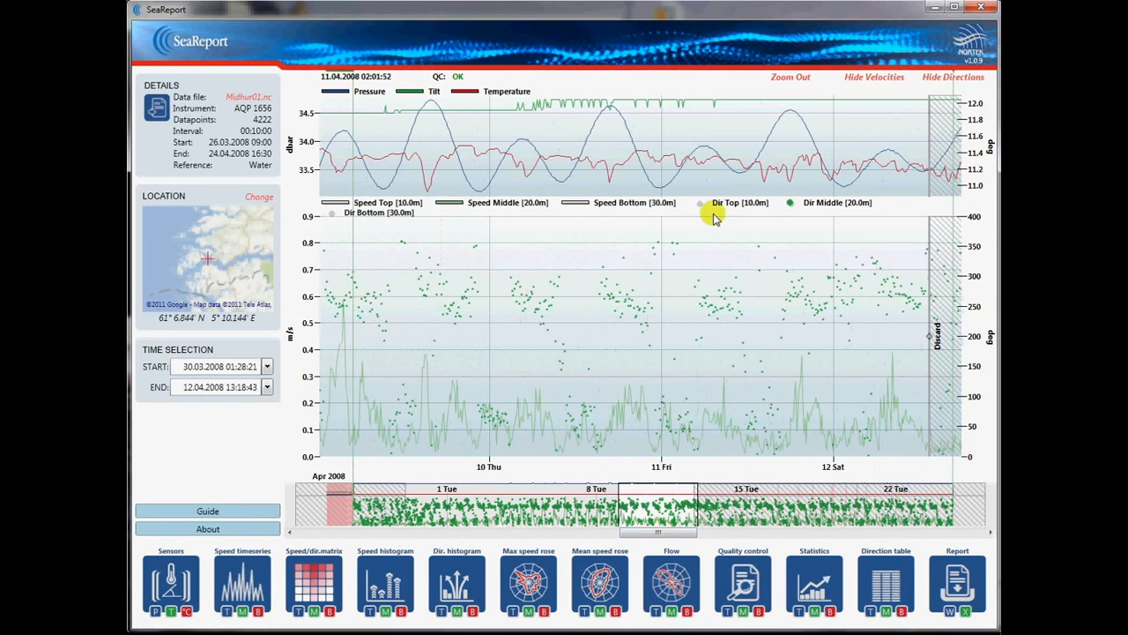
pyautogui.click(784, 80)
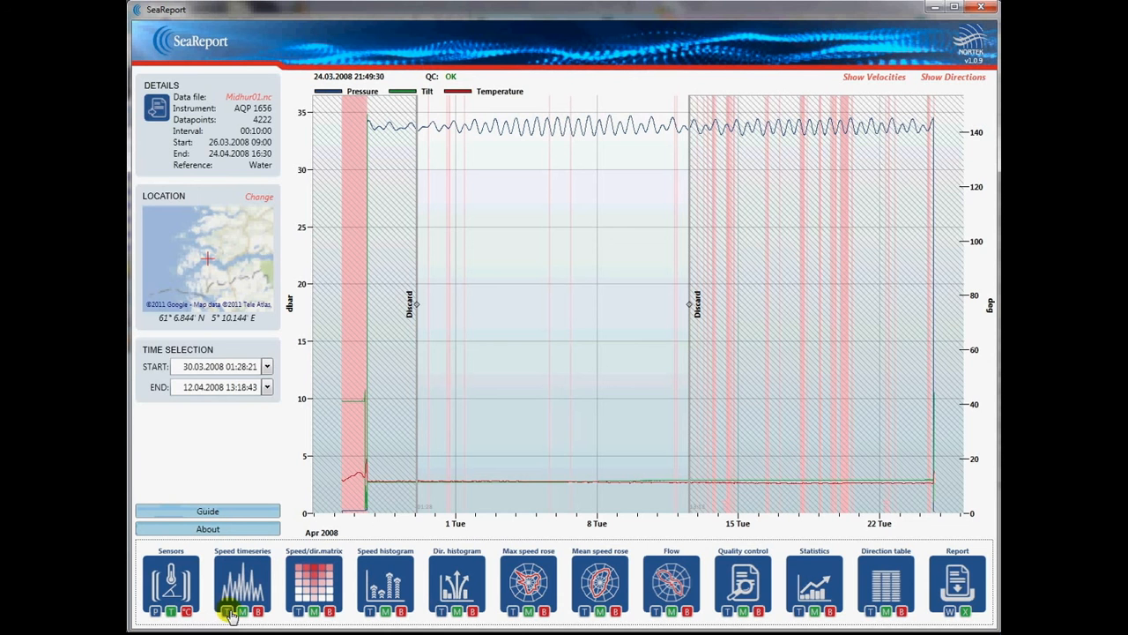
# Step: View the pressure time series and the speed time series for the middle level
pyautogui.click(157, 612)
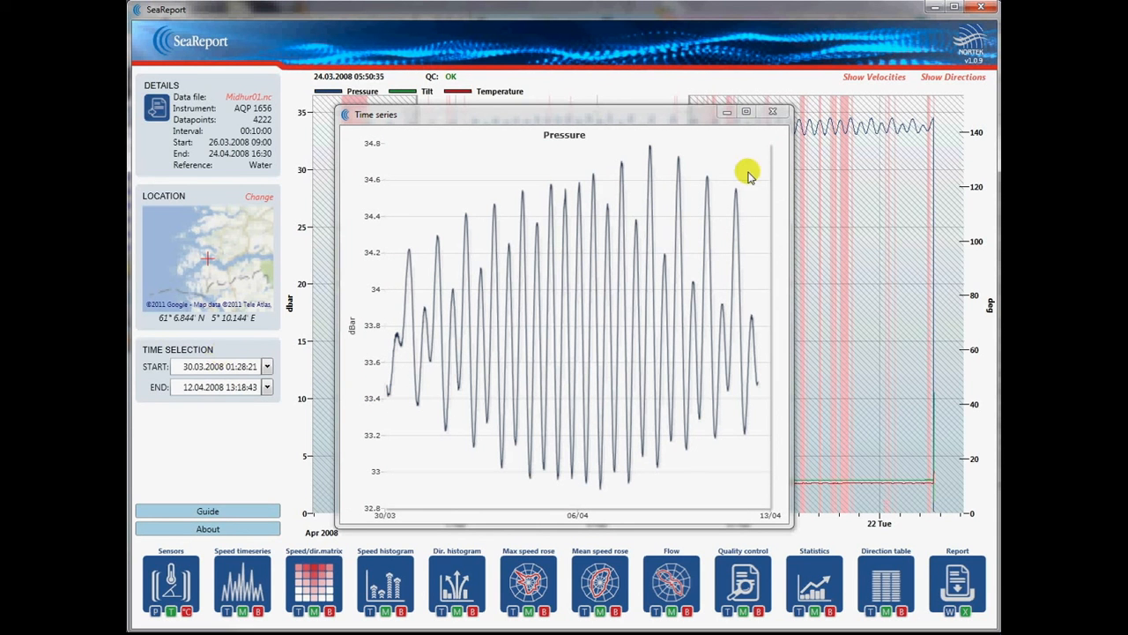
pyautogui.click(772, 113)
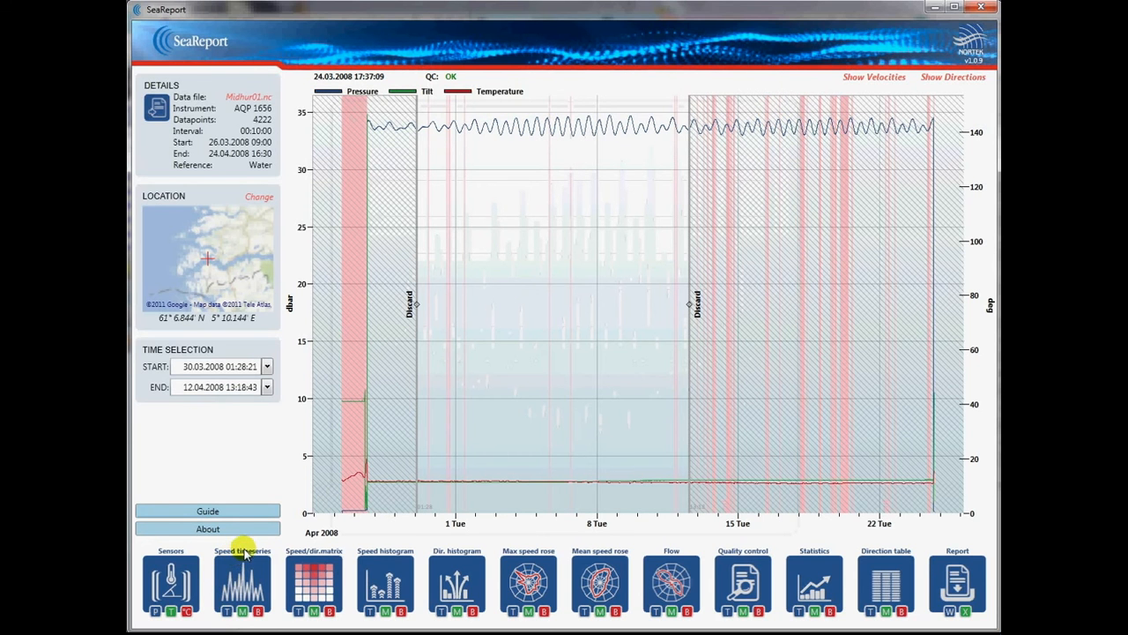
pyautogui.click(242, 615)
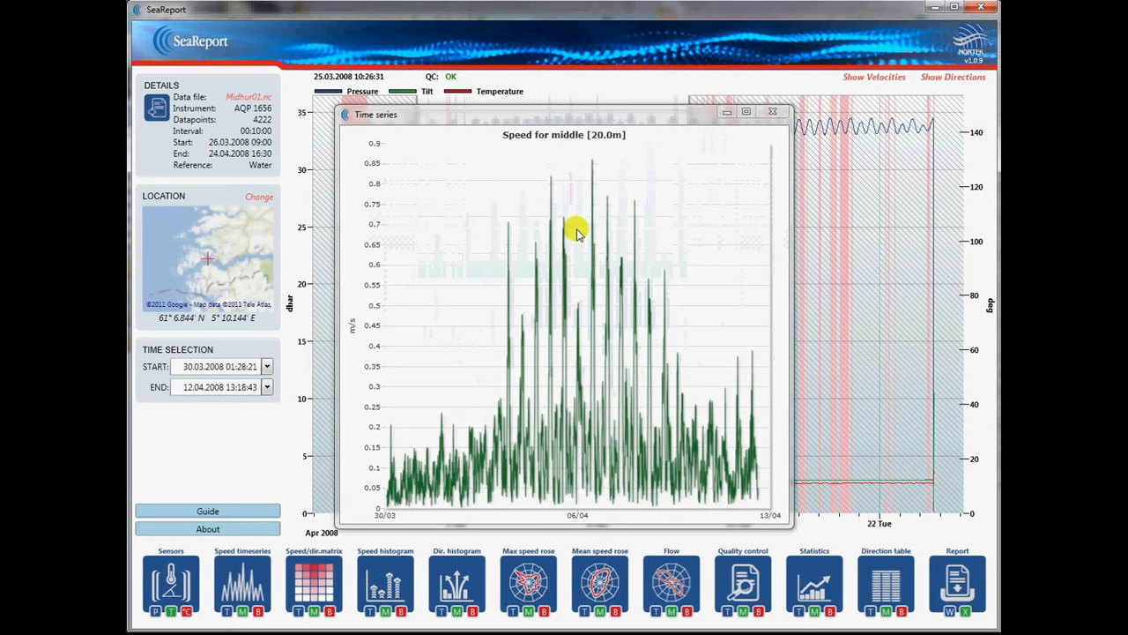
pyautogui.click(769, 111)
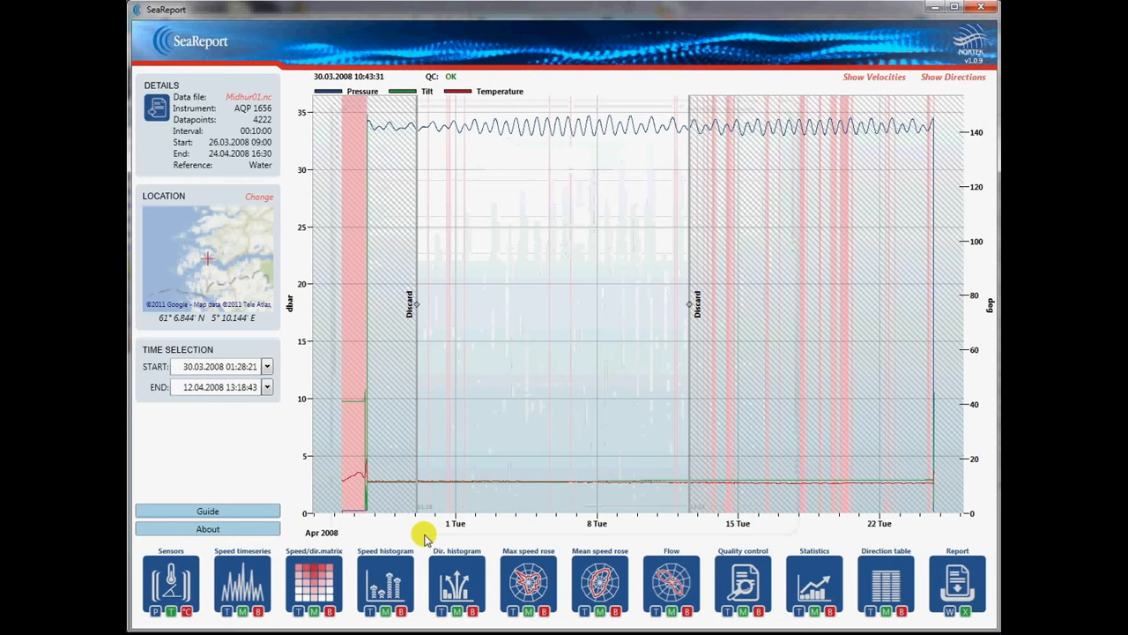
# Step: Examine the speed histogram and the direction histogram for the middle level
pyautogui.click(394, 602)
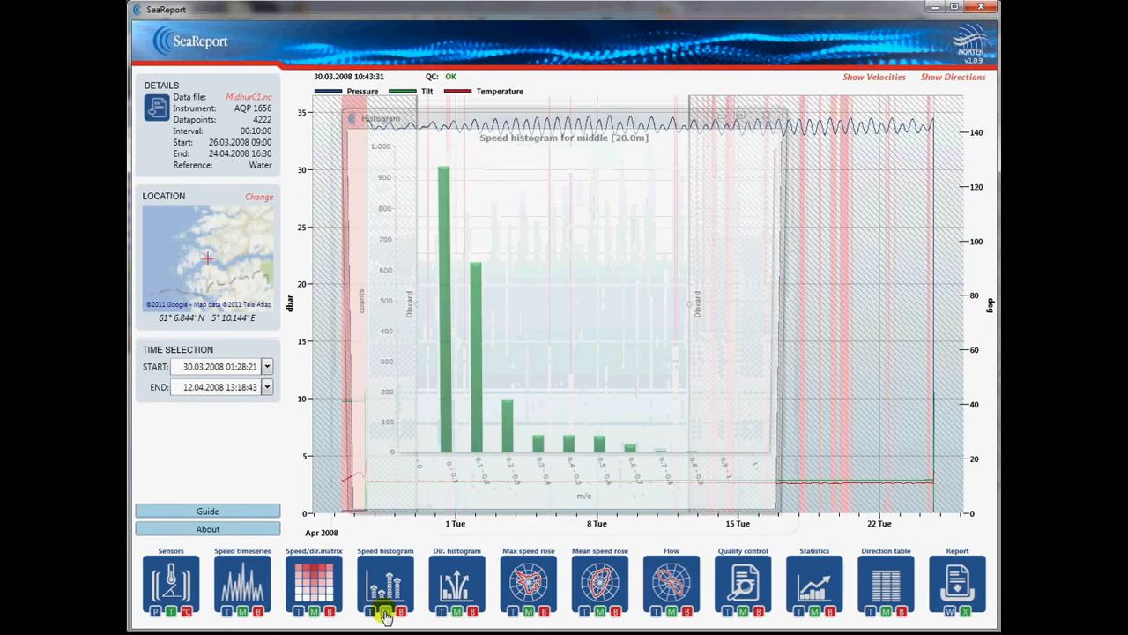
pyautogui.moveTo(443, 439)
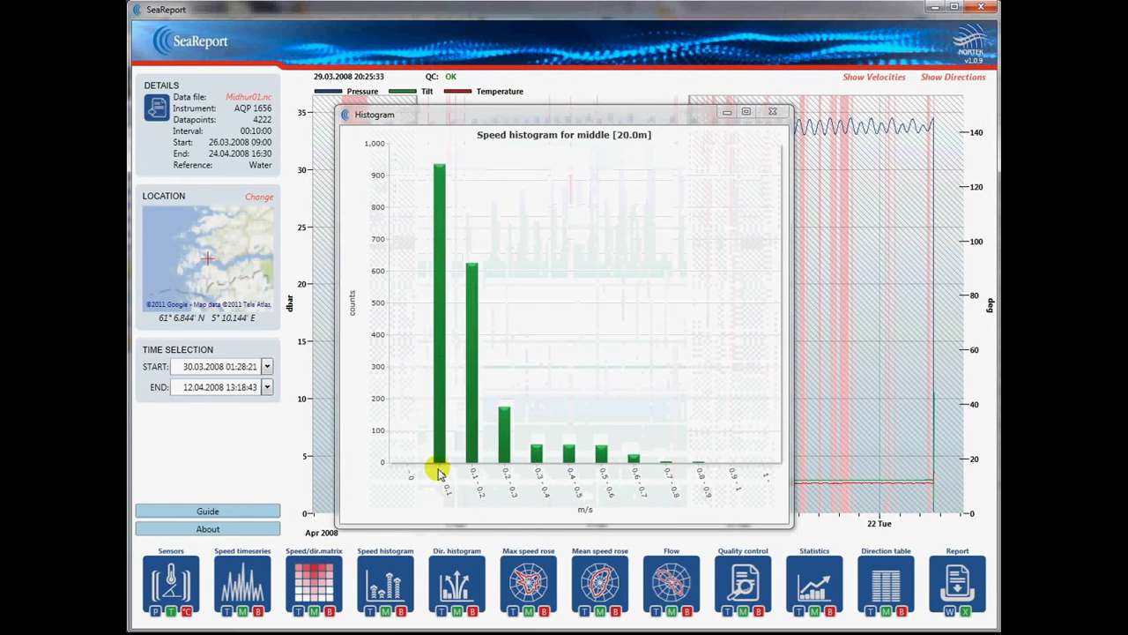
pyautogui.click(783, 116)
pyautogui.click(453, 611)
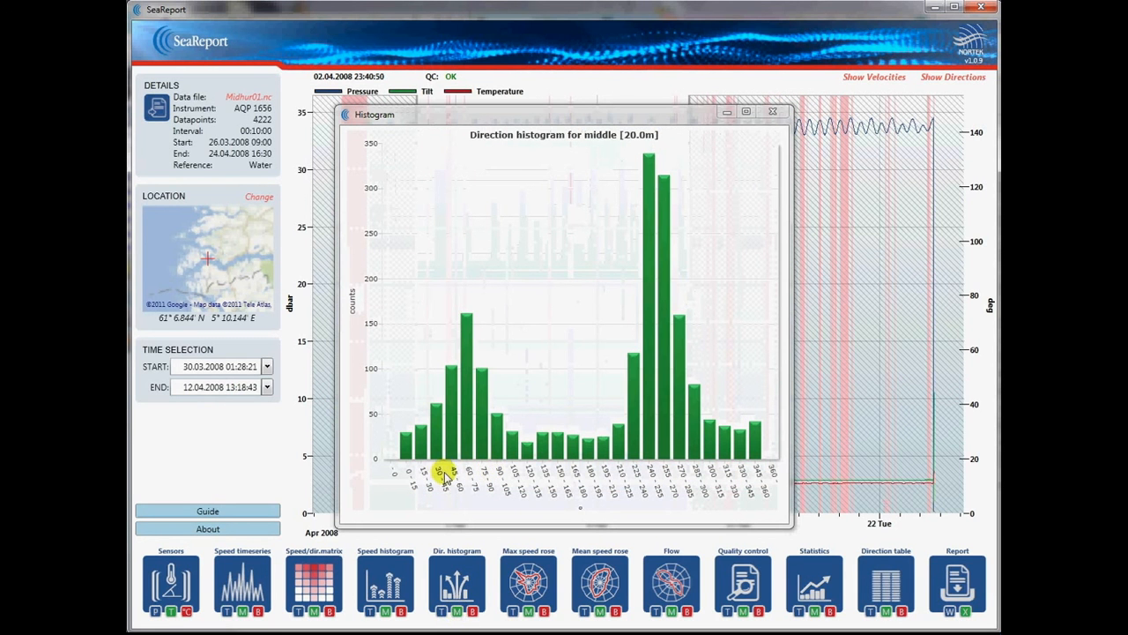
pyautogui.moveTo(696, 318)
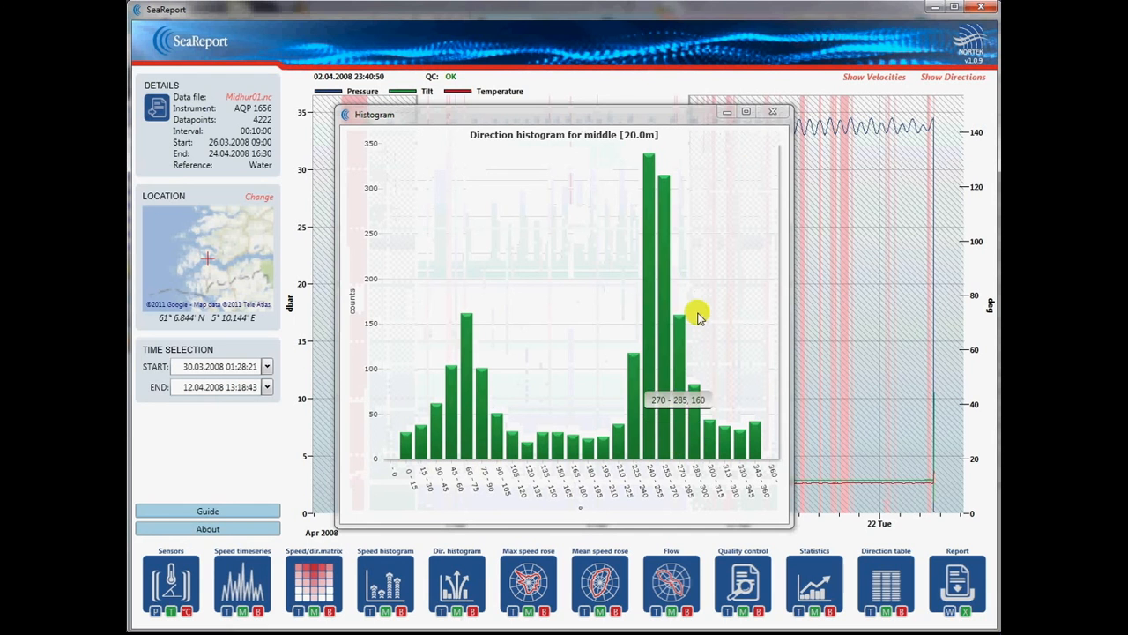
pyautogui.click(772, 112)
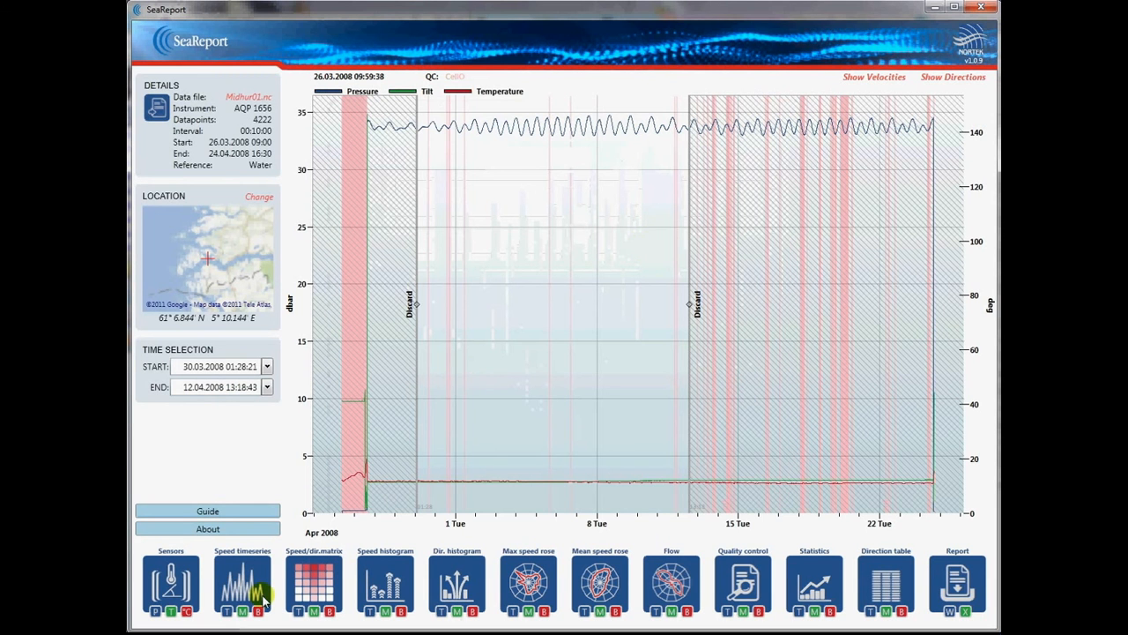
# Step: View the direction/speed matrix for the middle level and the maximum speed rose for the top level
pyautogui.click(313, 611)
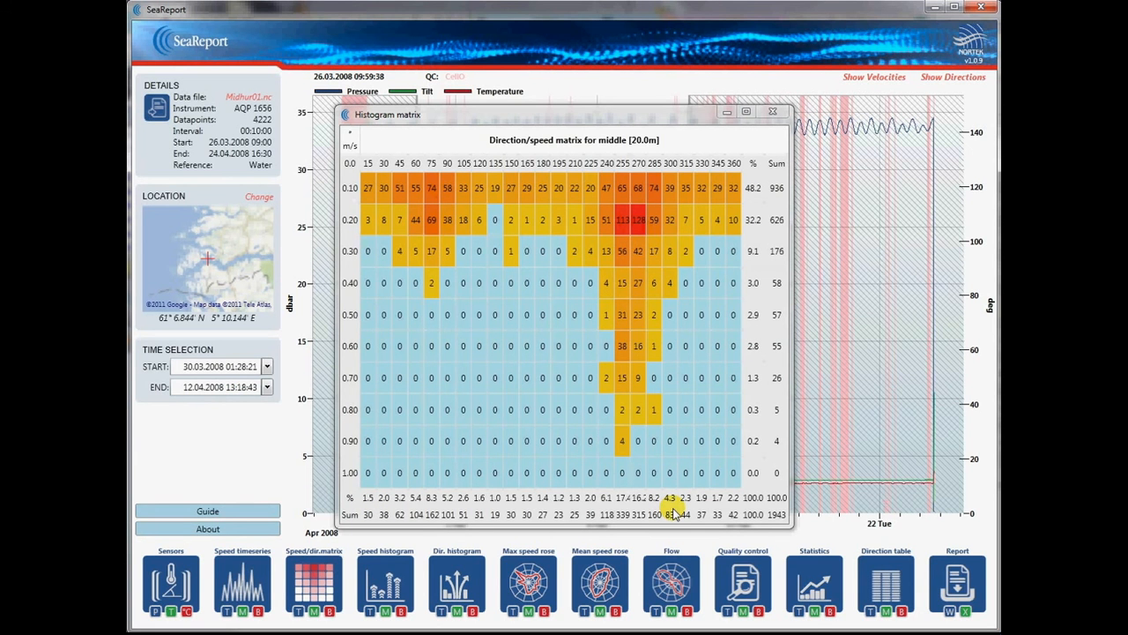
pyautogui.click(774, 115)
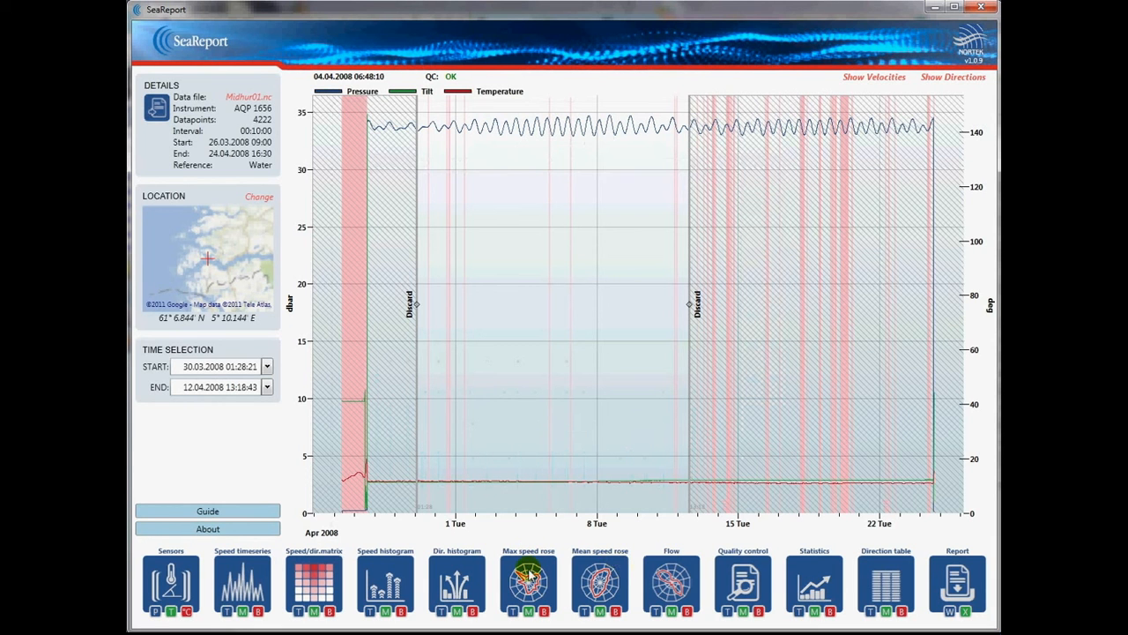
pyautogui.click(514, 614)
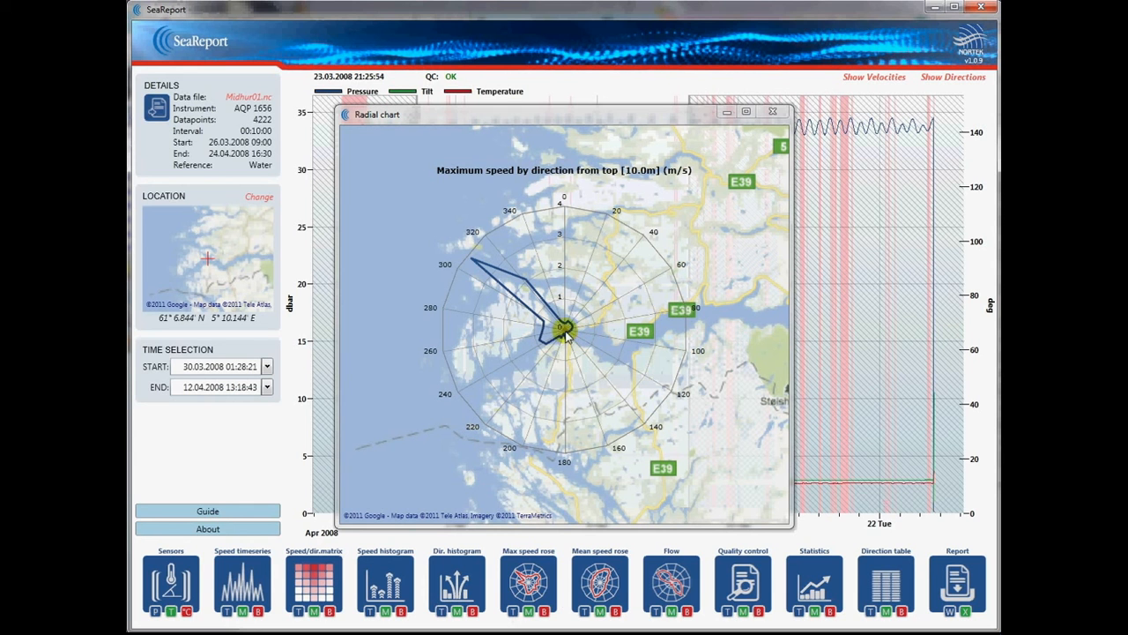
pyautogui.click(775, 113)
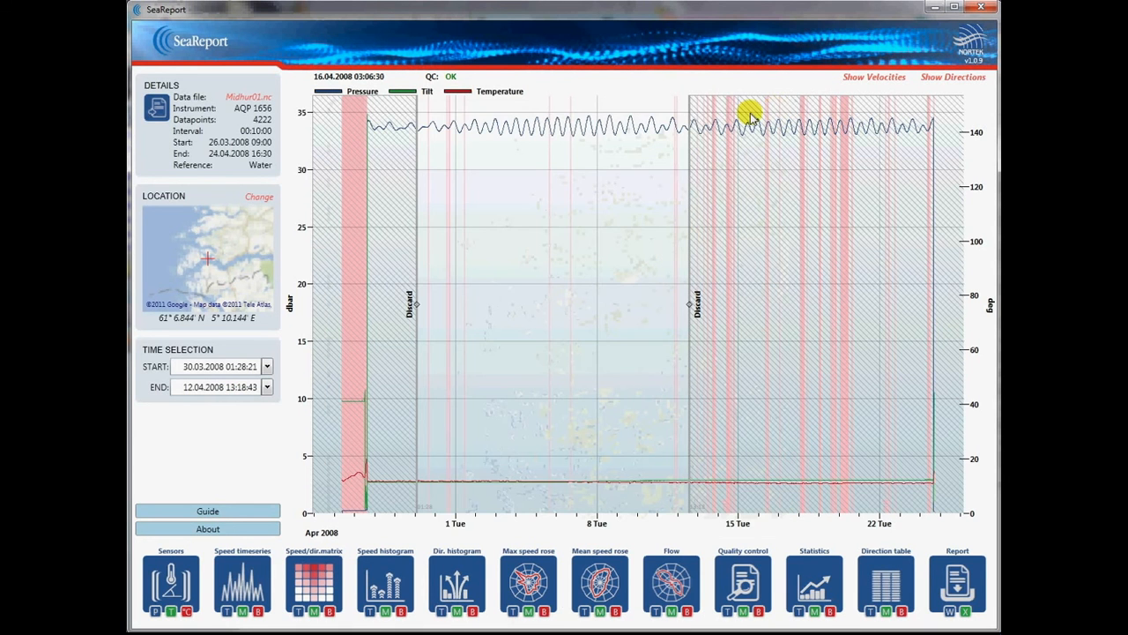
# Step: View the statistics and the direction table for the middle level, closing each one
pyautogui.click(814, 611)
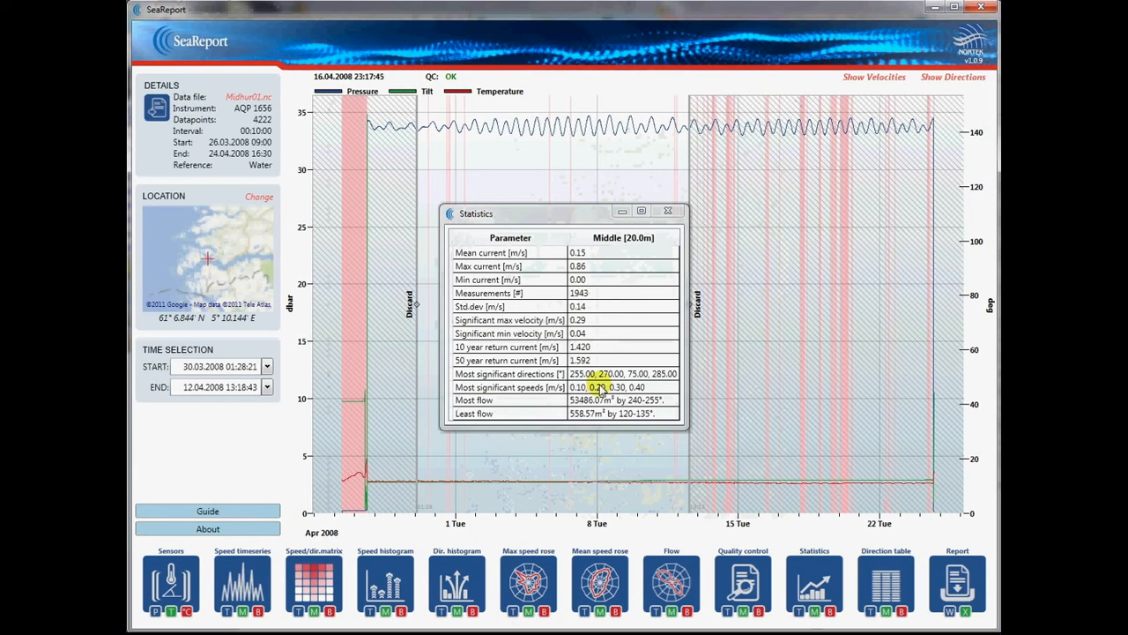
pyautogui.click(670, 212)
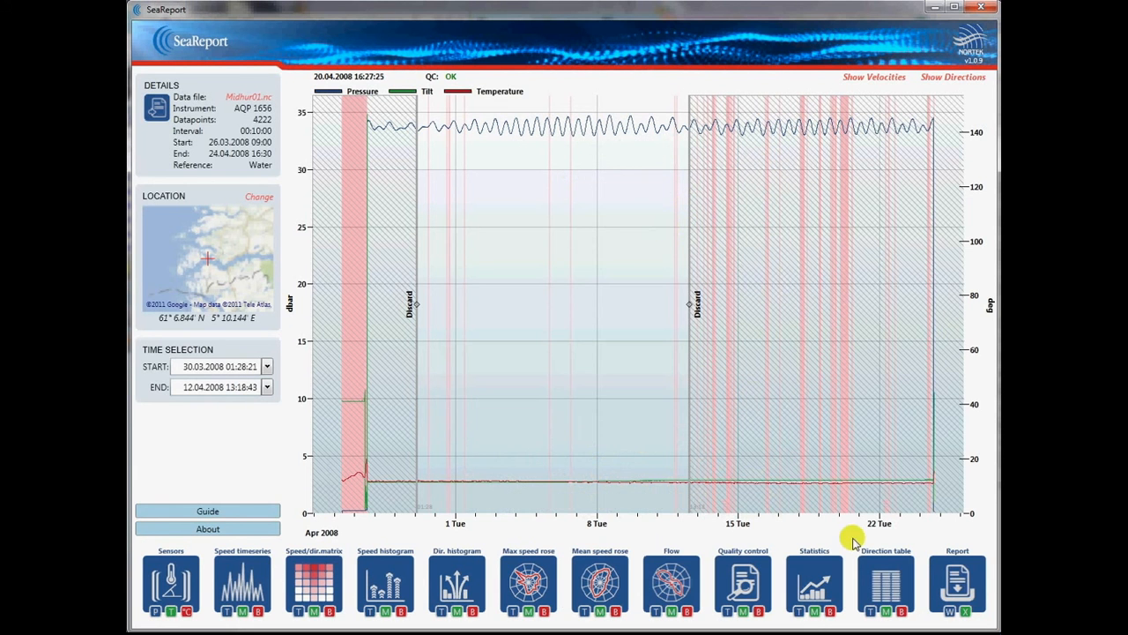
pyautogui.click(886, 613)
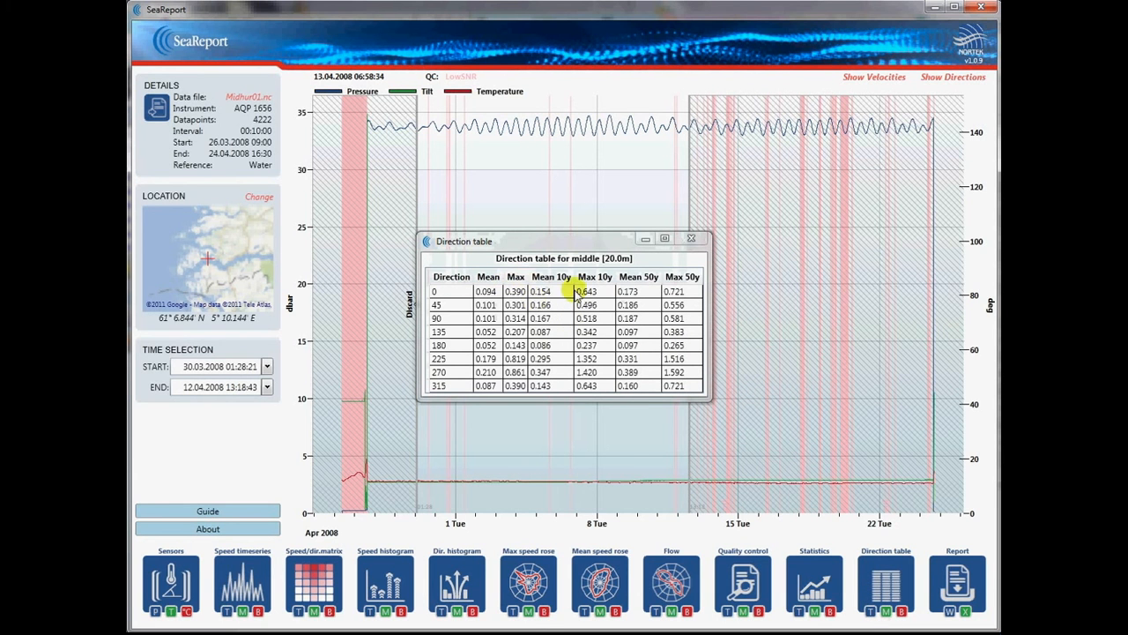
pyautogui.click(693, 240)
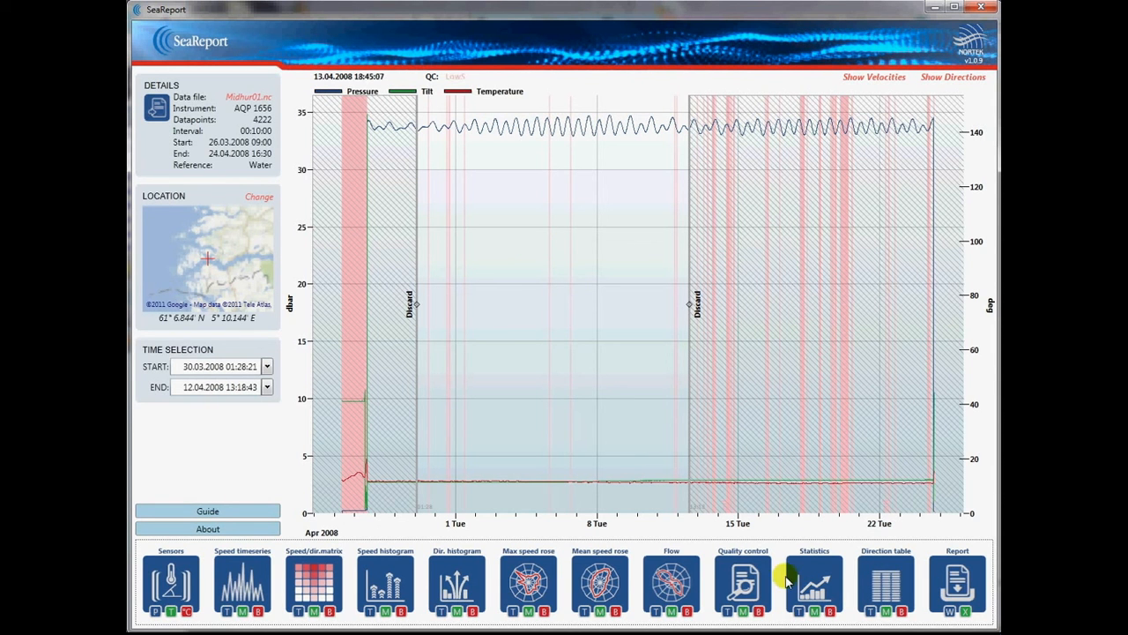
# Step: Examine the quality control list for the top level, moving it aside to compare with the chart, and close it
pyautogui.click(727, 614)
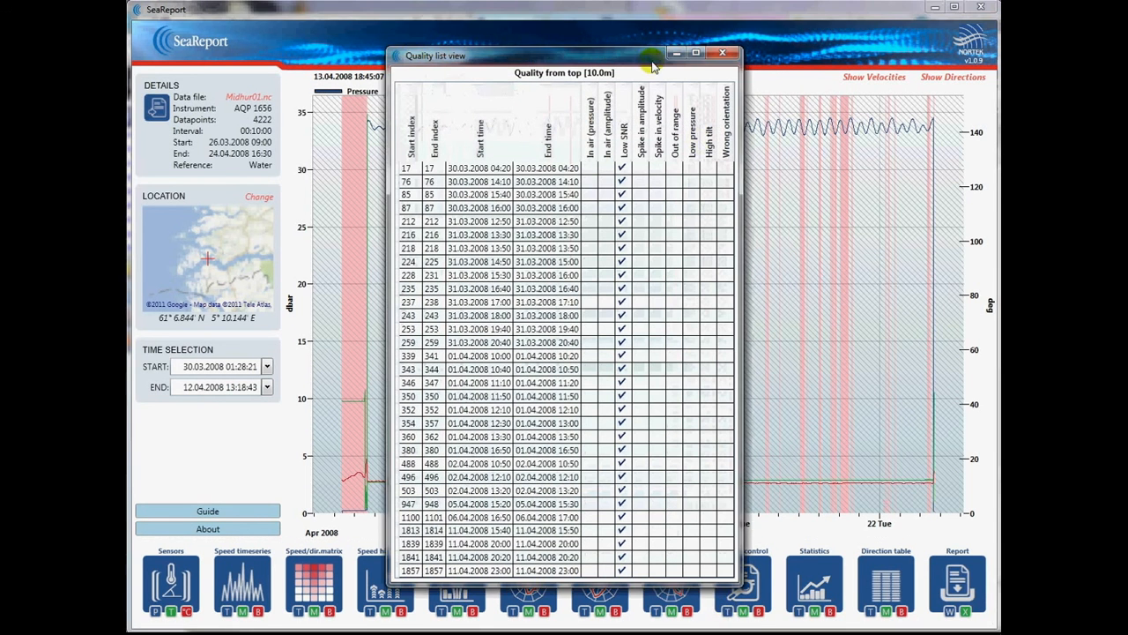
pyautogui.moveTo(653, 66); pyautogui.dragTo(747, 44)
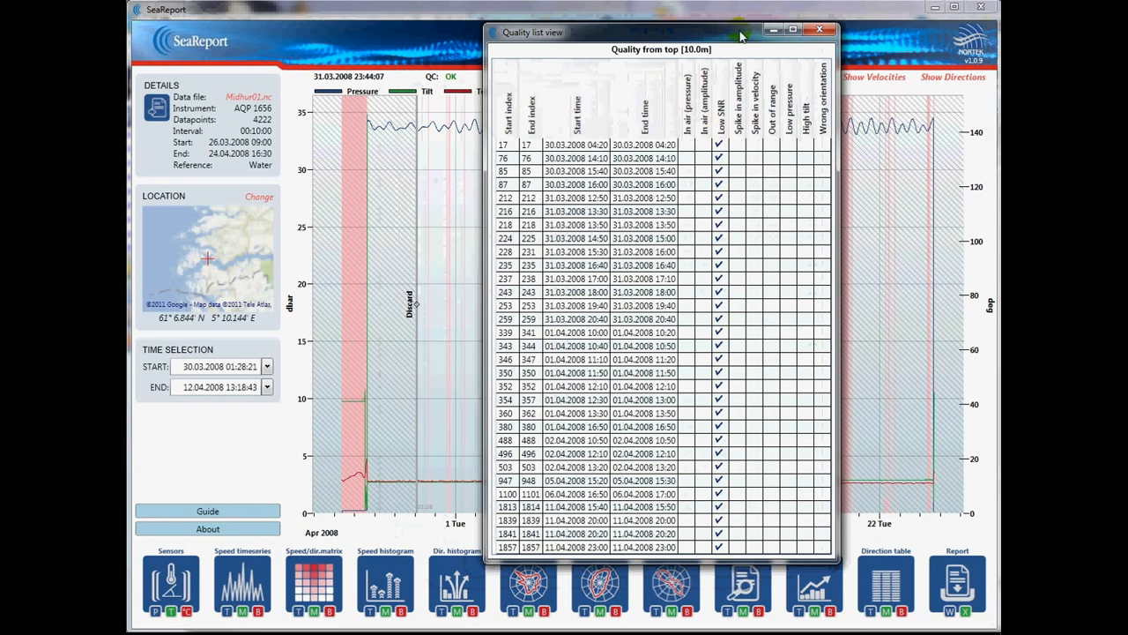
pyautogui.click(819, 30)
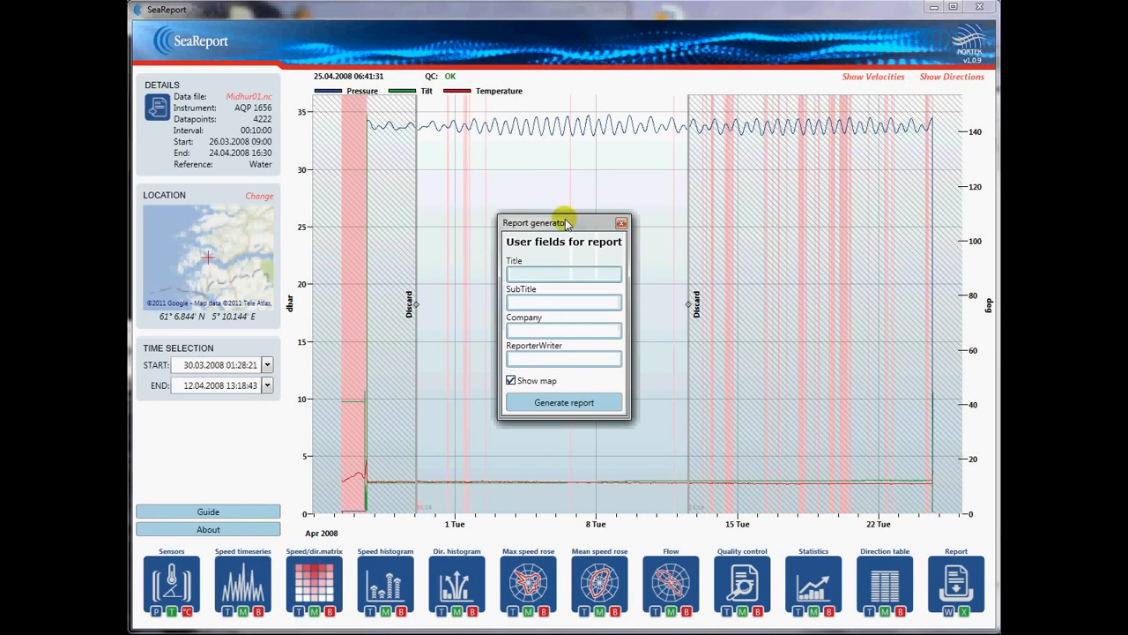
# Step: Fill in the report fields with title TheReport, subtitle test, company Nortek and report writer Me
pyautogui.click(534, 272)
pyautogui.write('The')
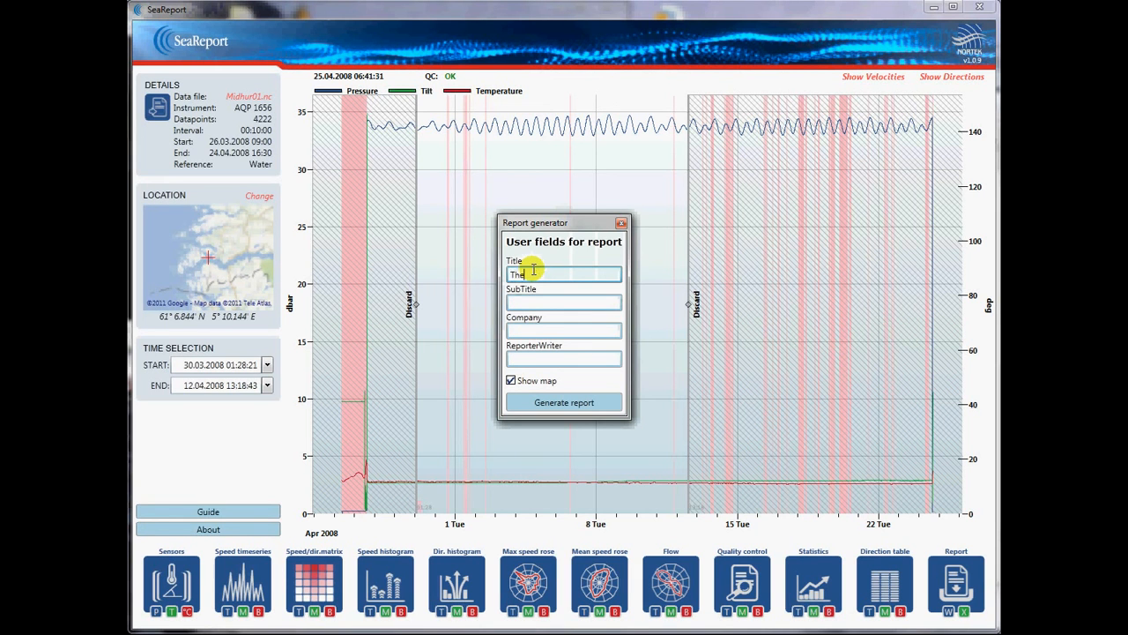
pyautogui.write('Report')
pyautogui.press('Tab')
pyautogui.write('test')
pyautogui.press('Tab')
pyautogui.write('Nortek')
pyautogui.press('Tab')
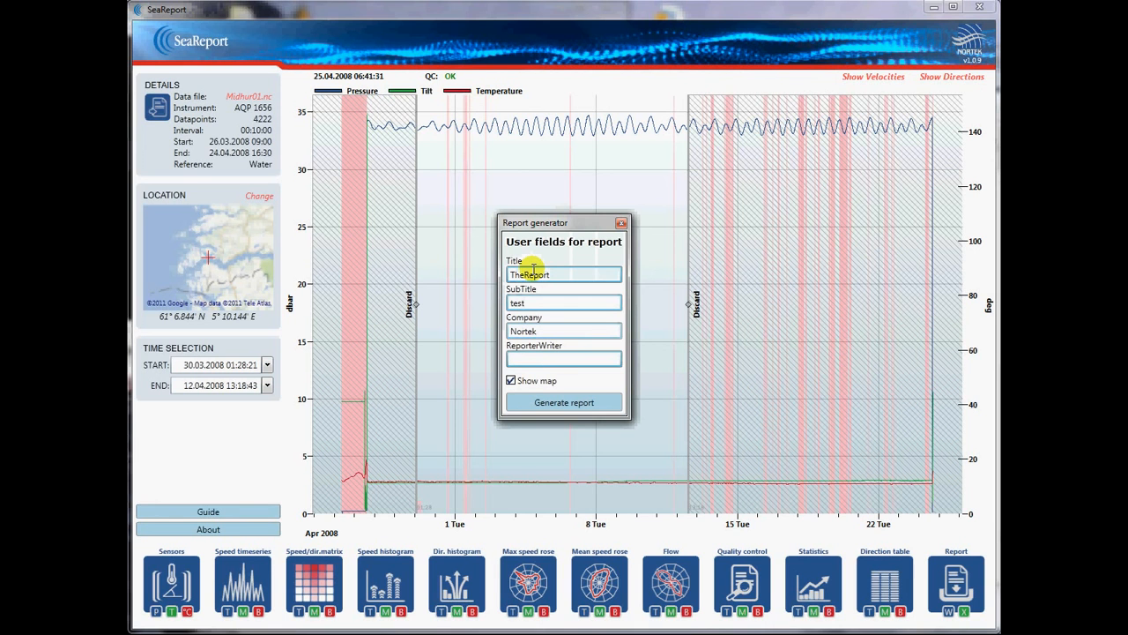
pyautogui.write('Me')
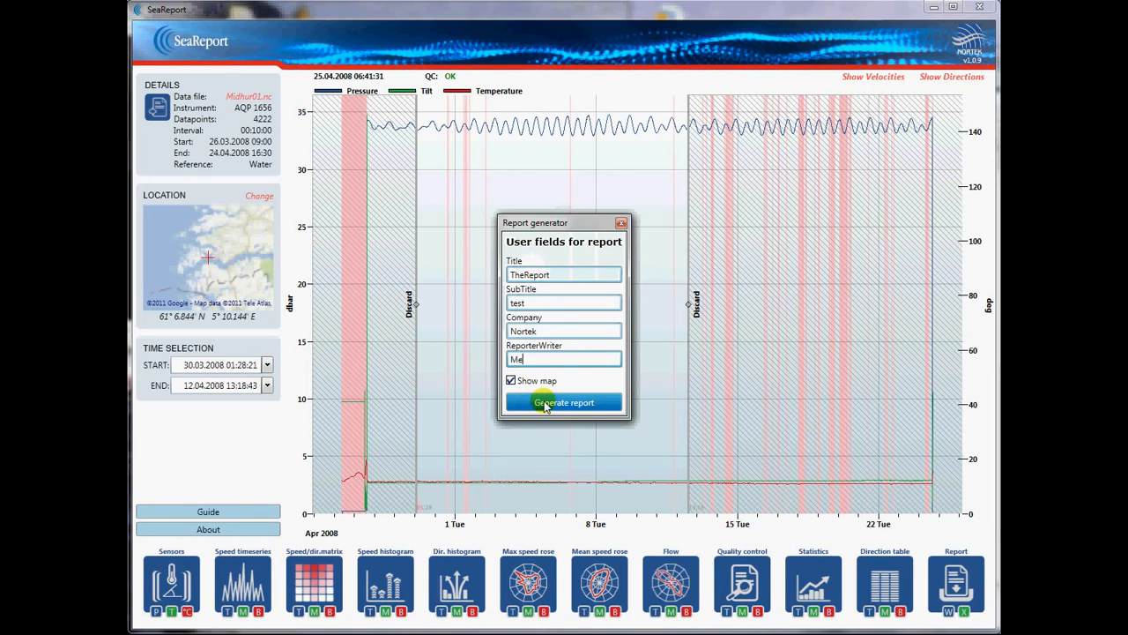
# Step: Generate the report and save it as report2.doc in the chile folder
pyautogui.click(546, 404)
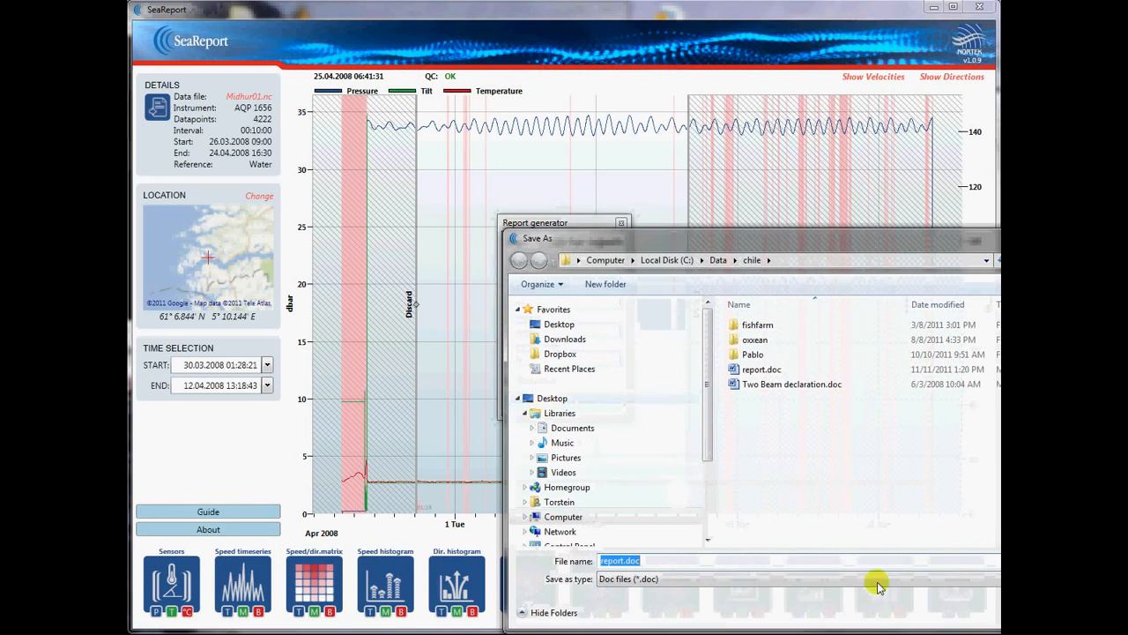
pyautogui.click(625, 562)
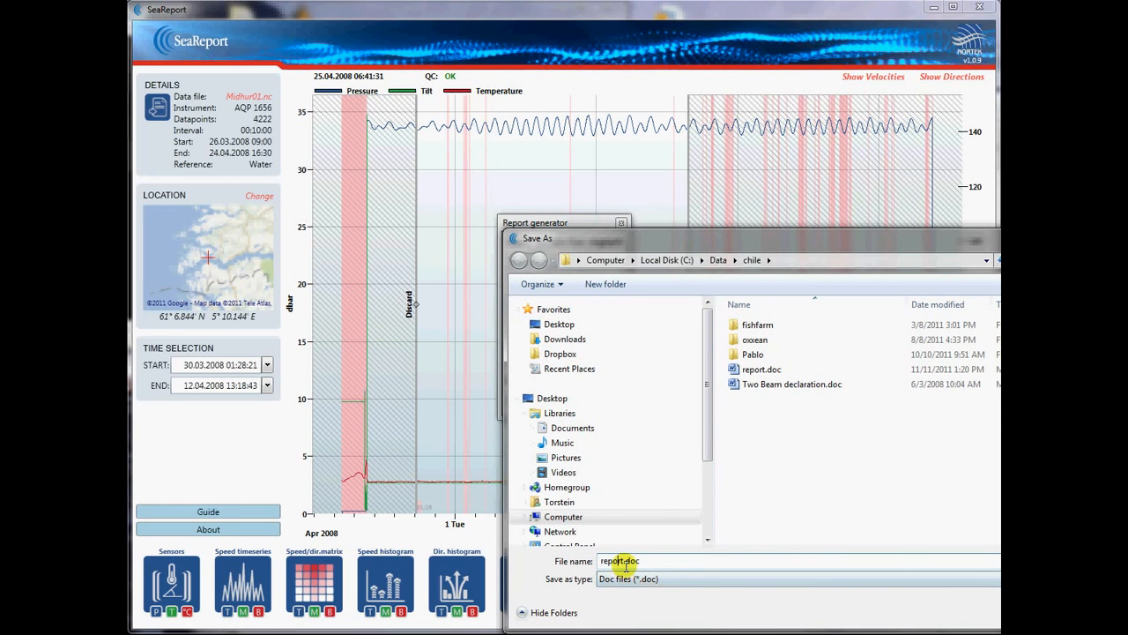
pyautogui.write('2')
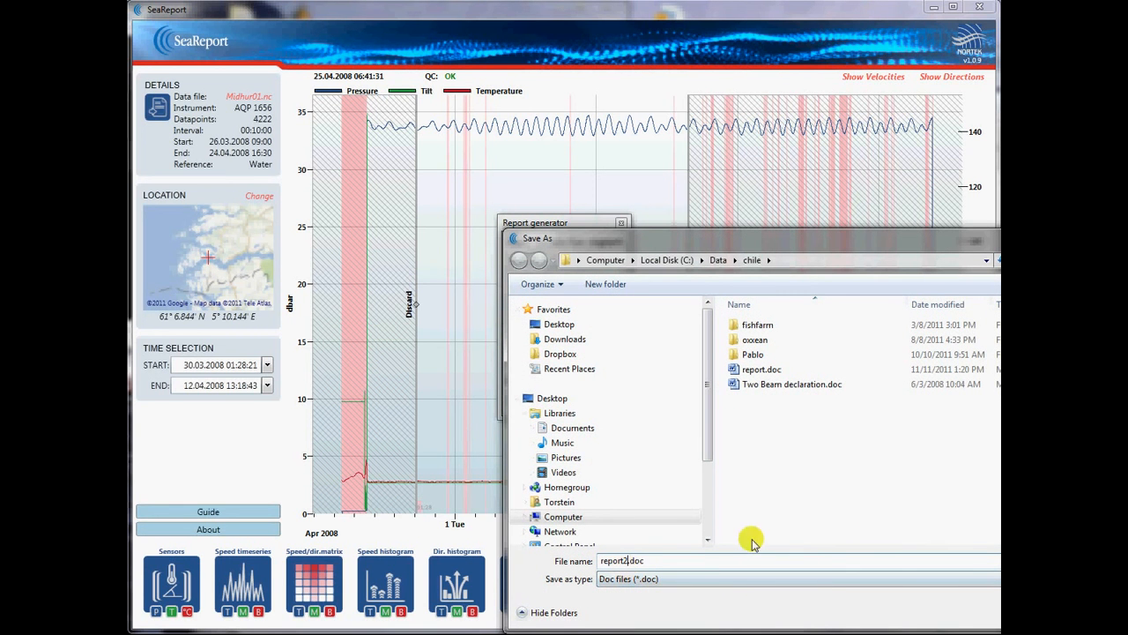
pyautogui.press('Return')
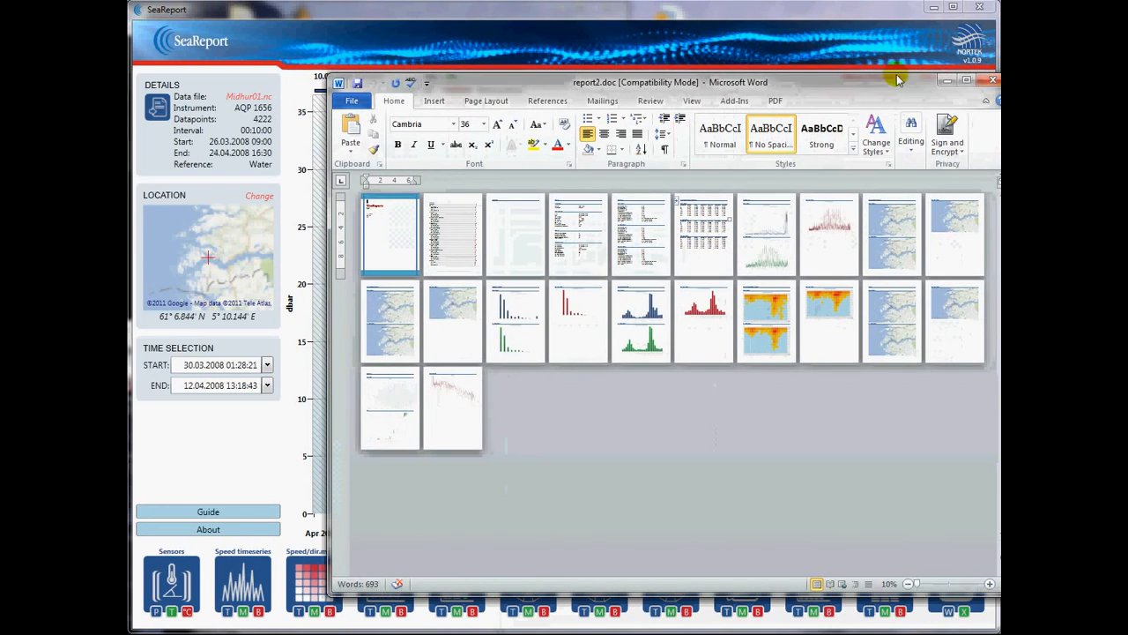
# Step: Look through the pages of the generated report2.doc in Word, enlarged to 20% zoom, down to the last page
pyautogui.moveTo(879, 88); pyautogui.dragTo(714, 35)
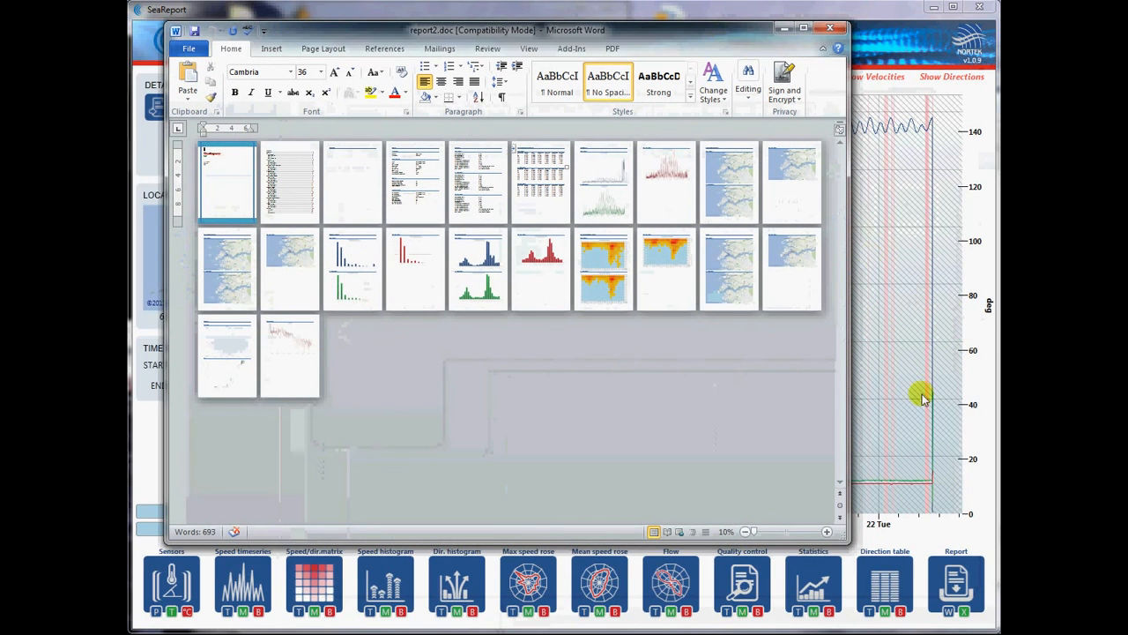
pyautogui.click(827, 532)
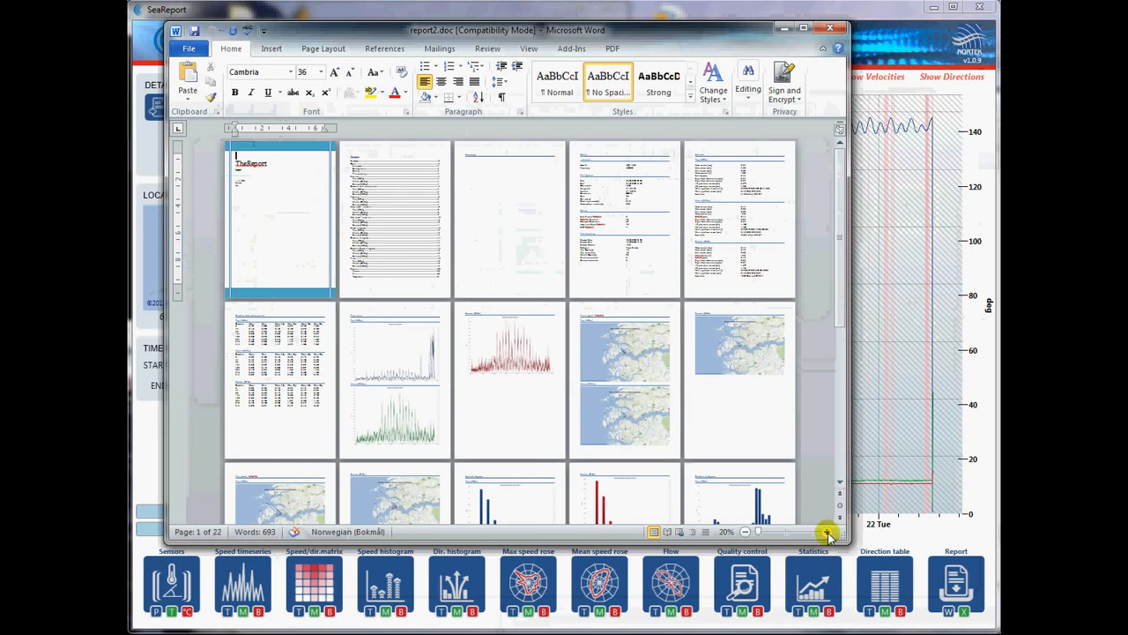
pyautogui.moveTo(839, 287); pyautogui.dragTo(841, 450)
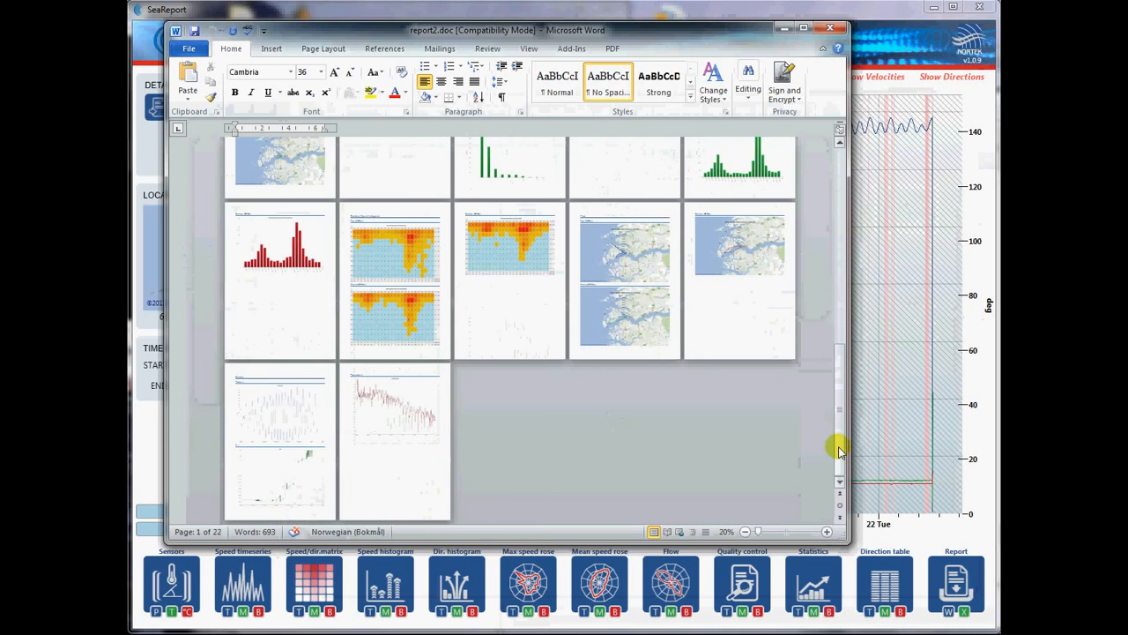